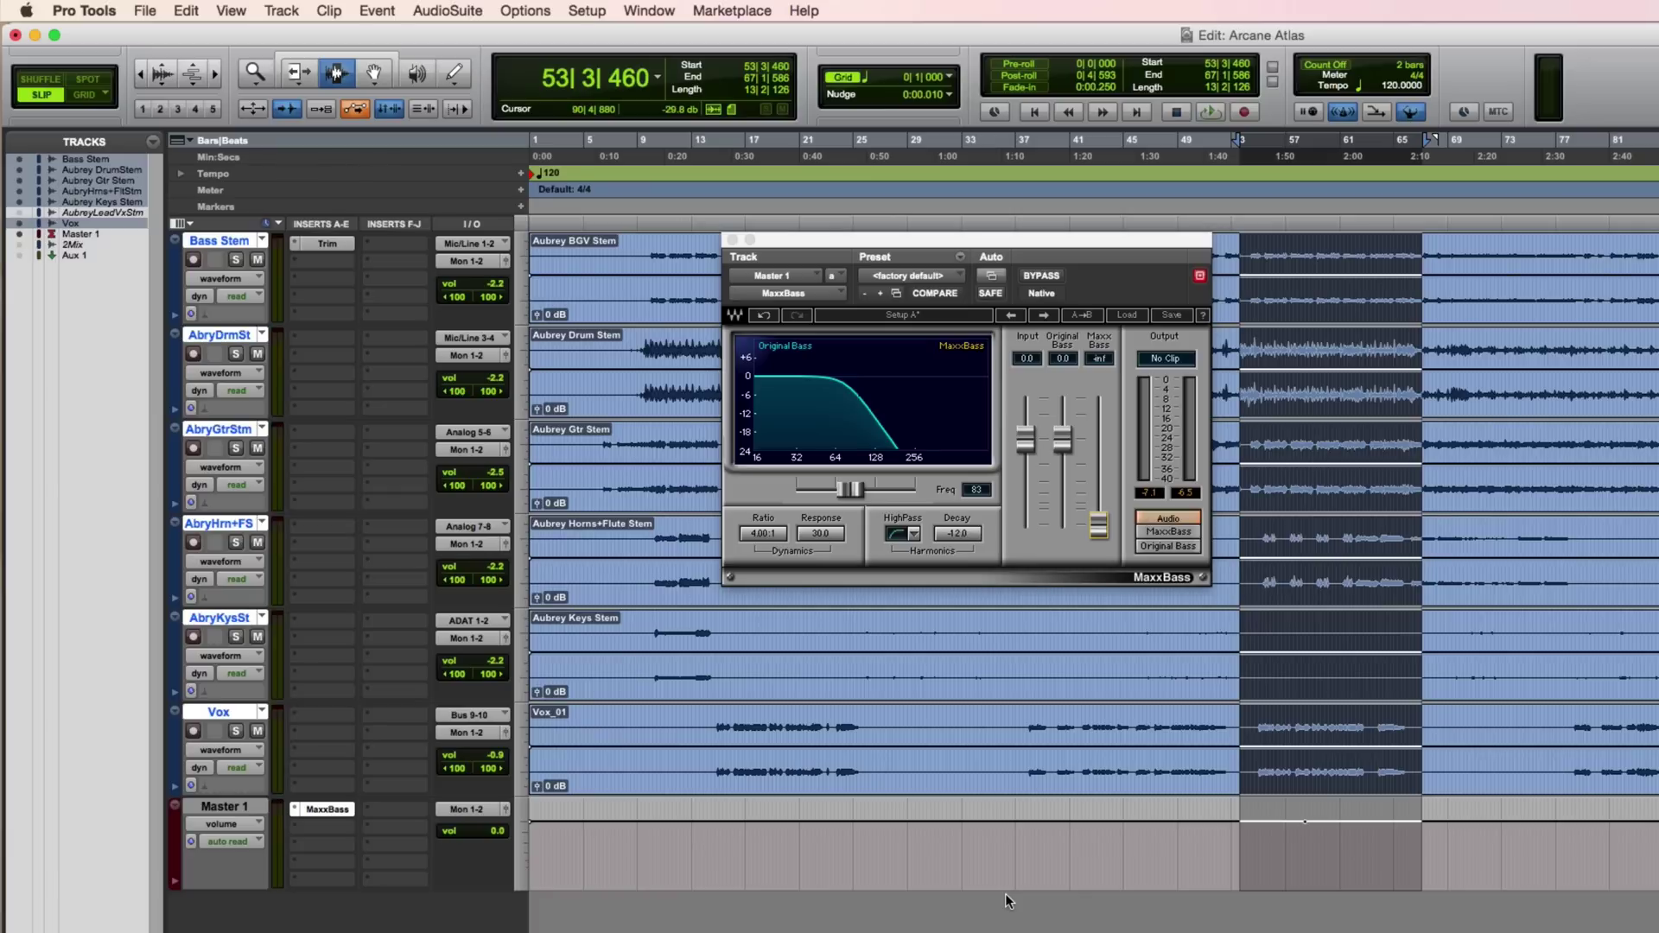
Step: Play and stop the selected section, then bring the MaxxBass window forward
key(space)
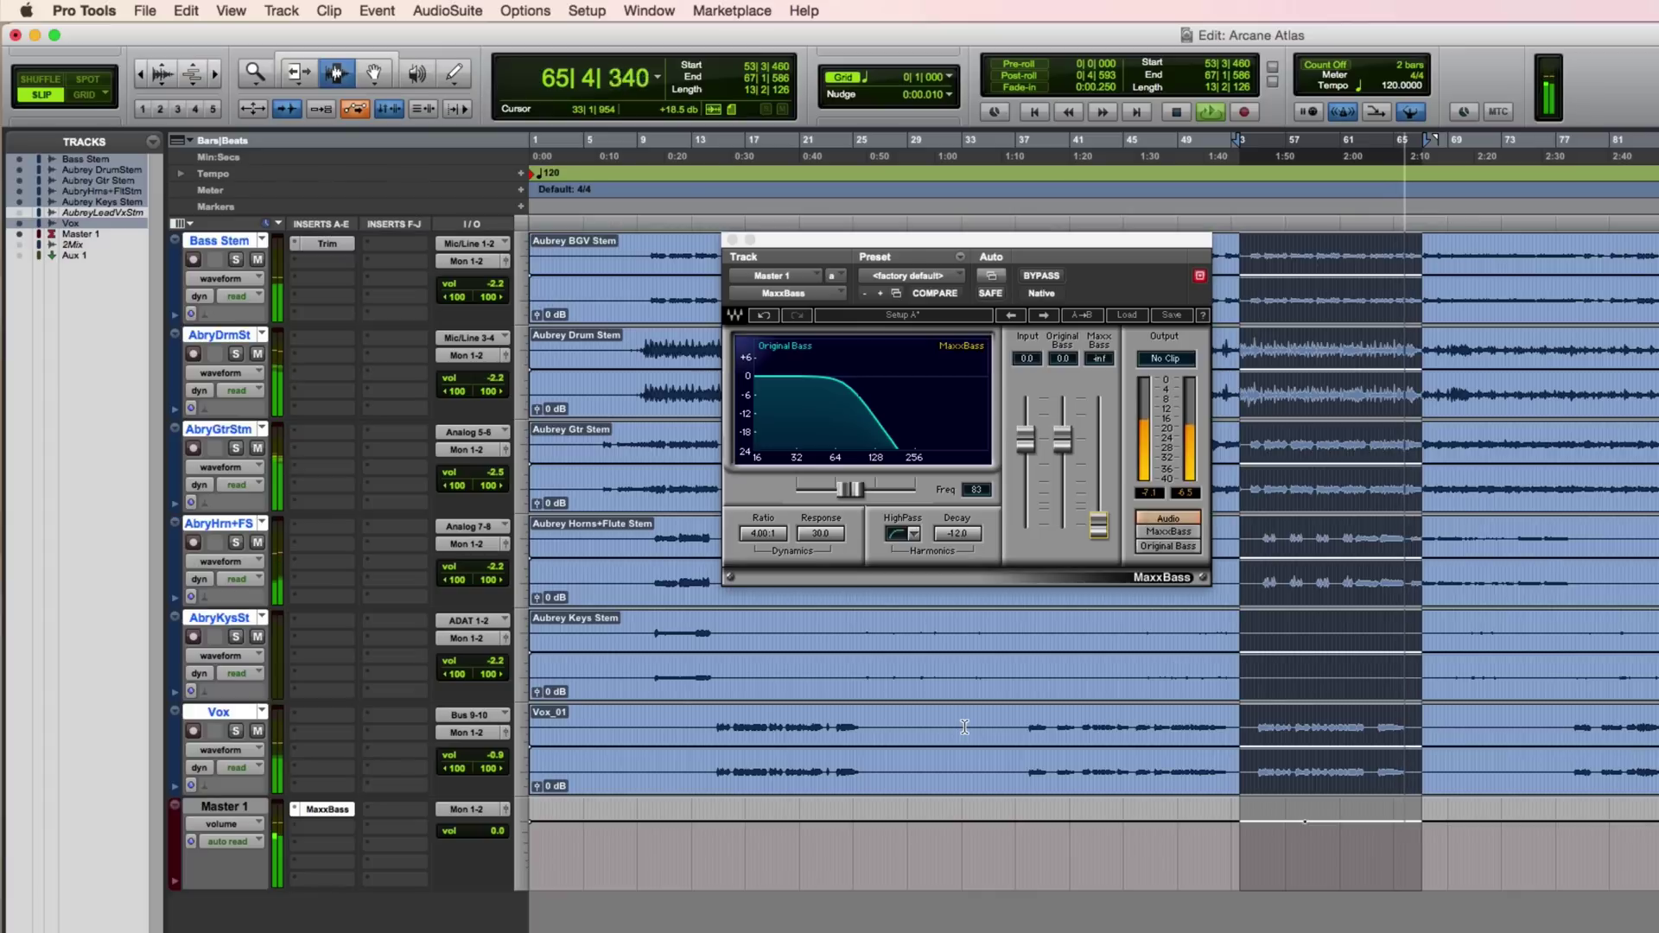
key(space)
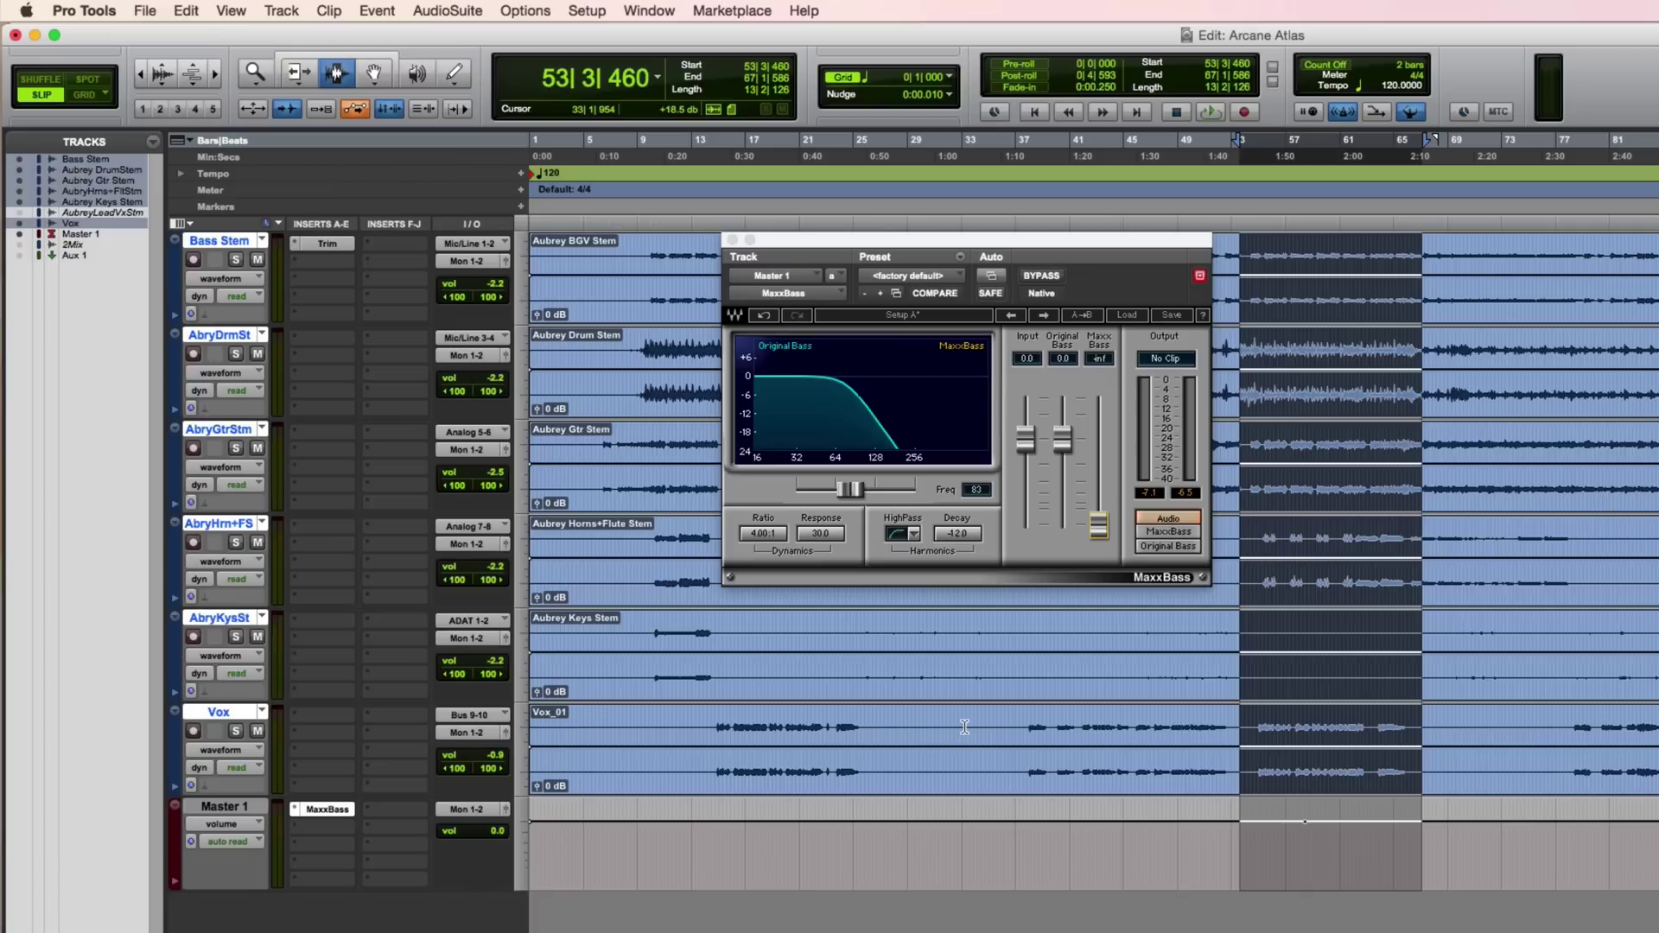
click(1099, 525)
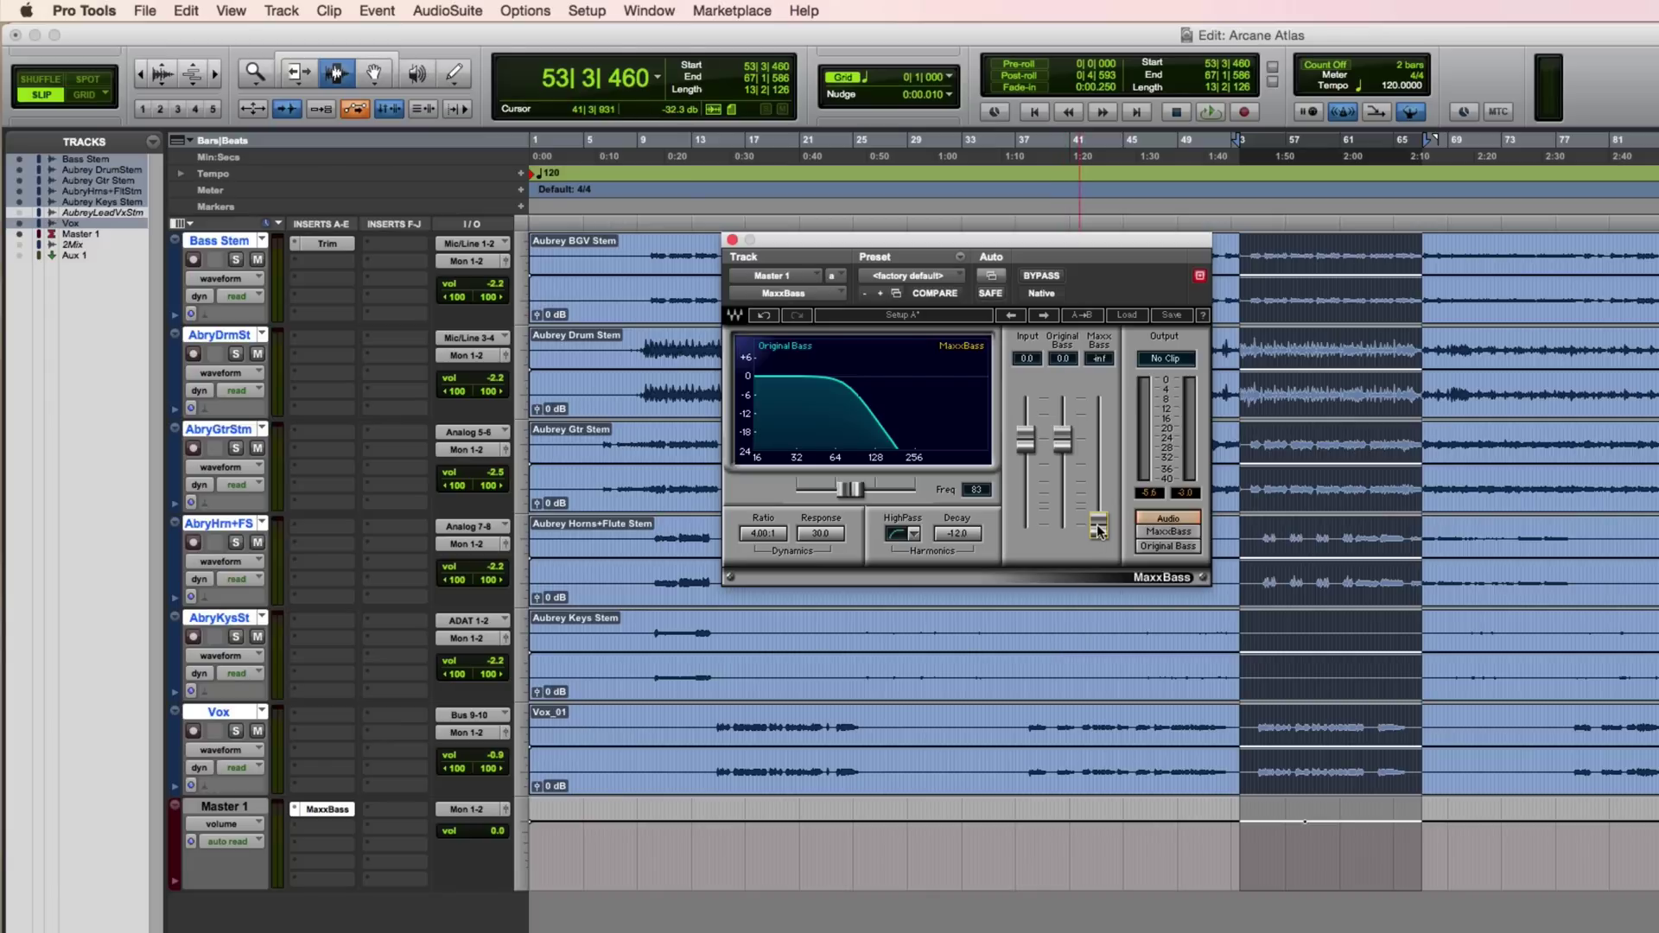
Step: Set MaxxBass harmonics just above off with Original Bass near 0.0 and start playback
drag(1098, 526, 1098, 438)
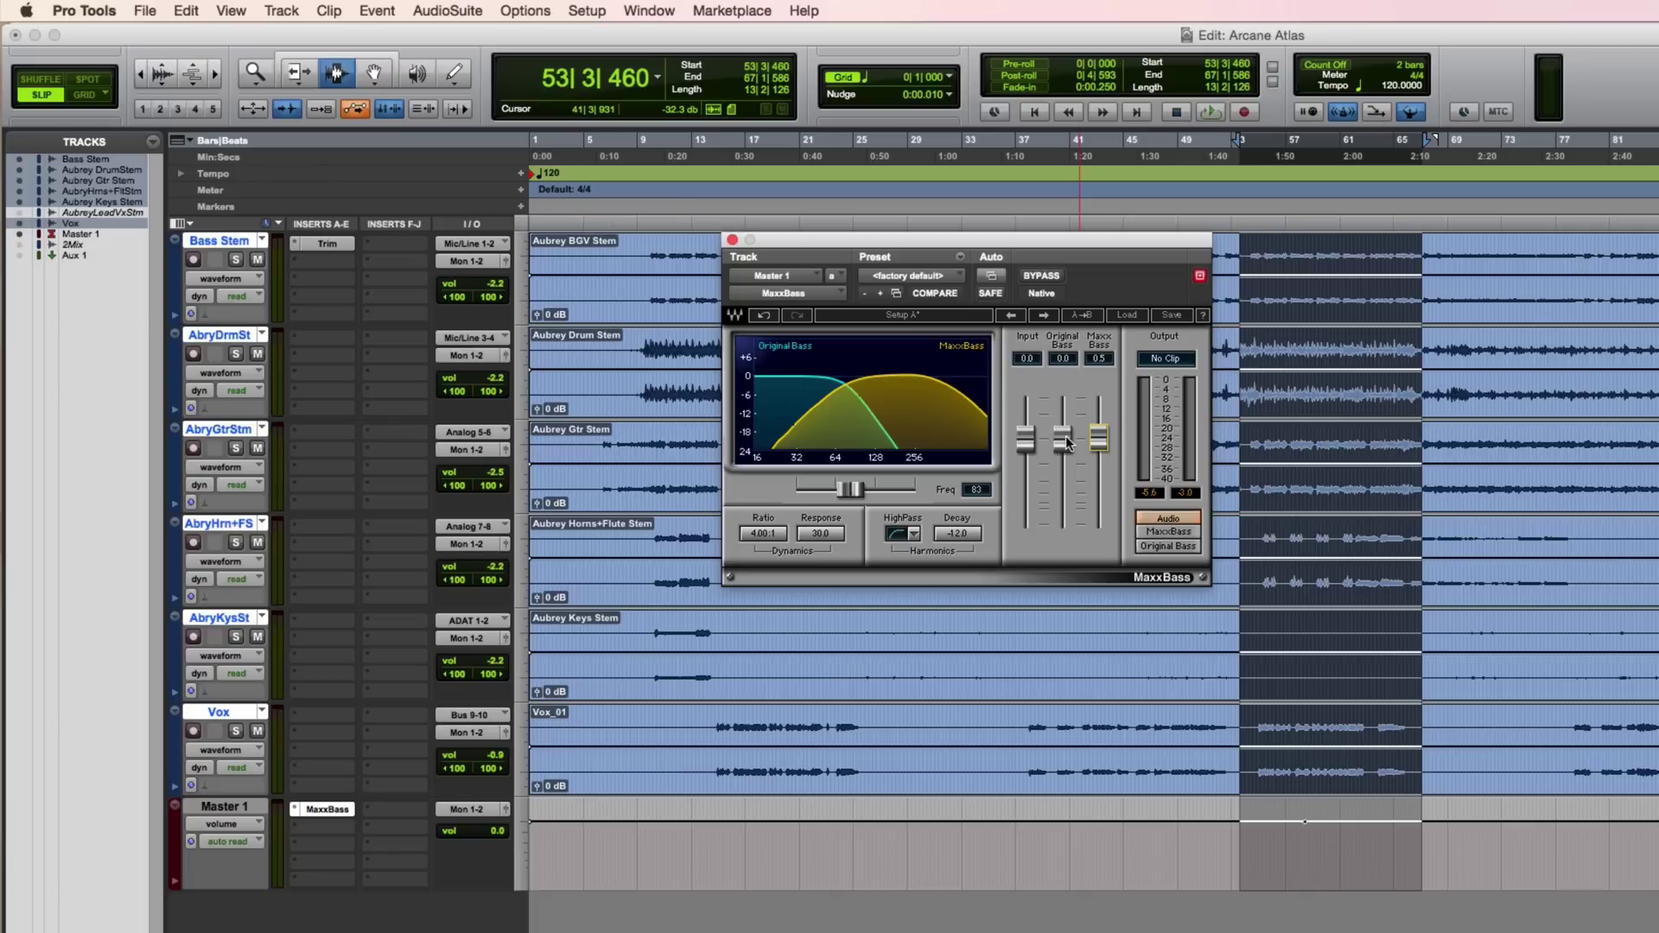
drag(1065, 435, 1097, 523)
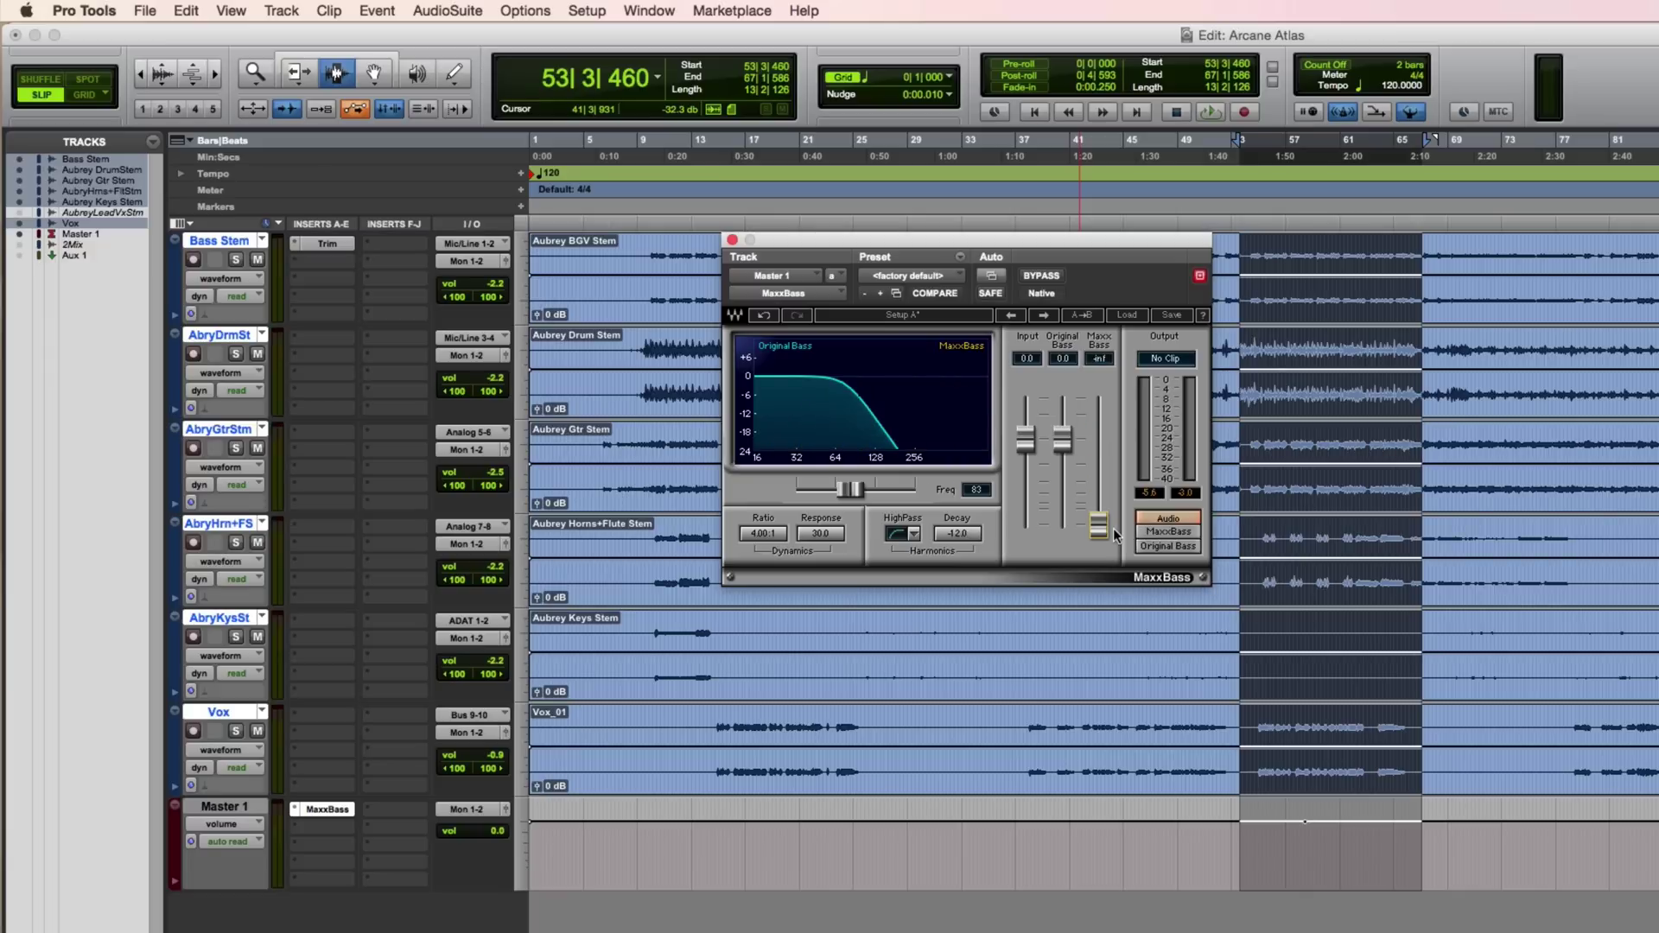
key(space)
drag(1107, 513, 1099, 441)
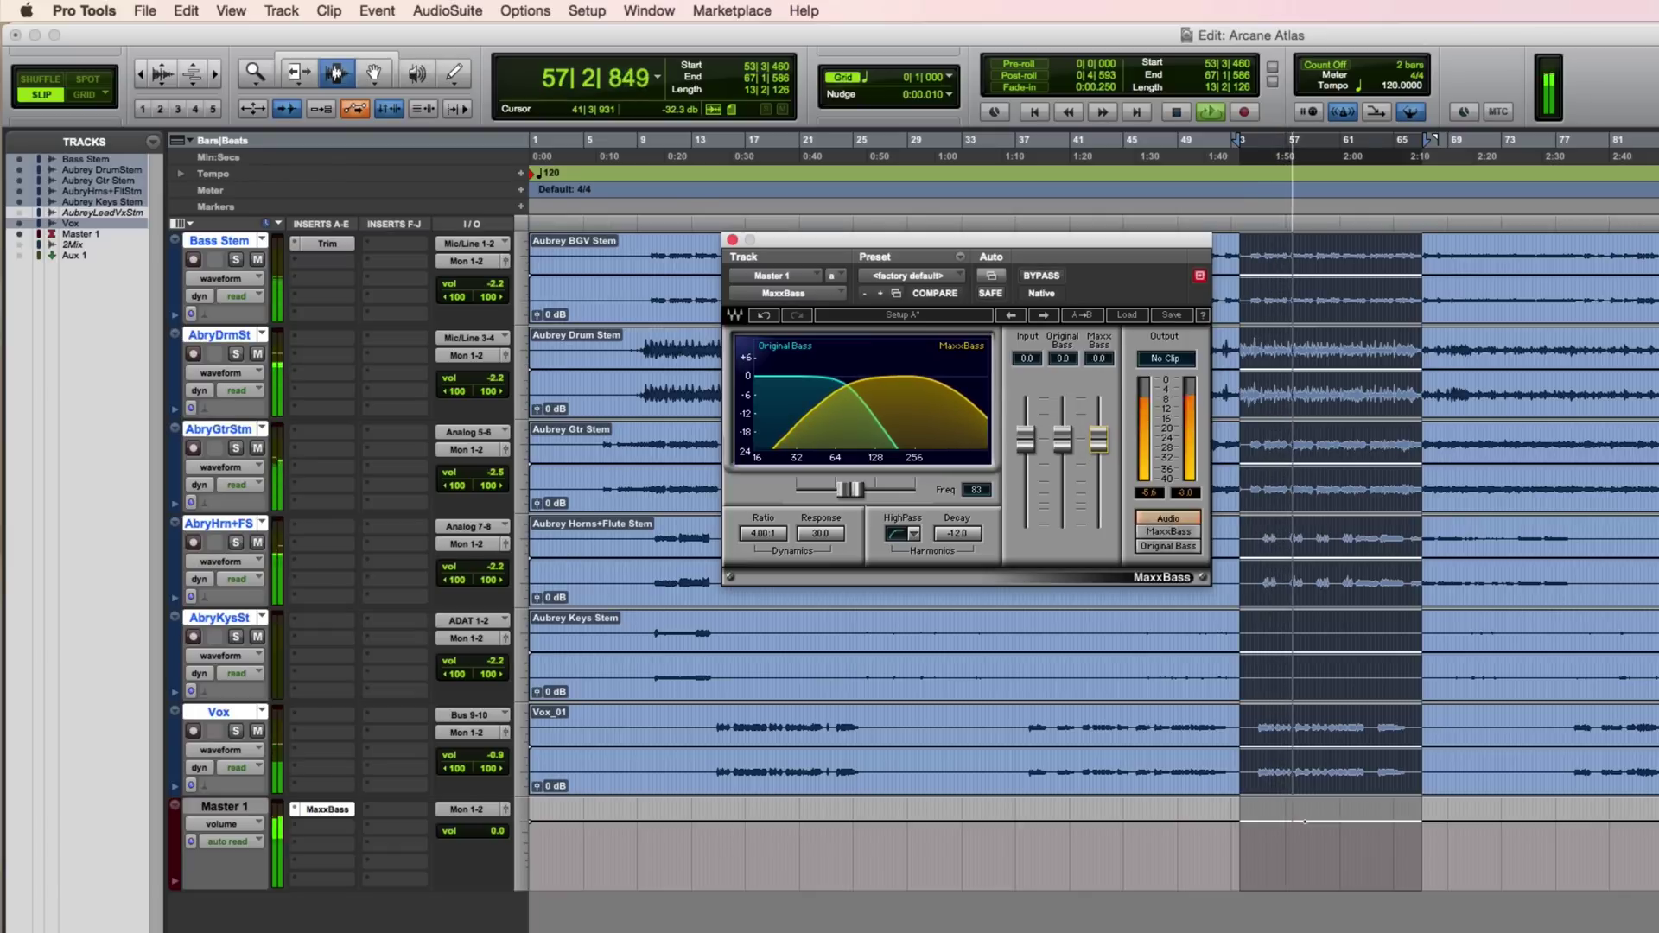
Step: Compare MaxxBass bypassed versus active, then mute Original Bass to hear only harmonics
click(1043, 275)
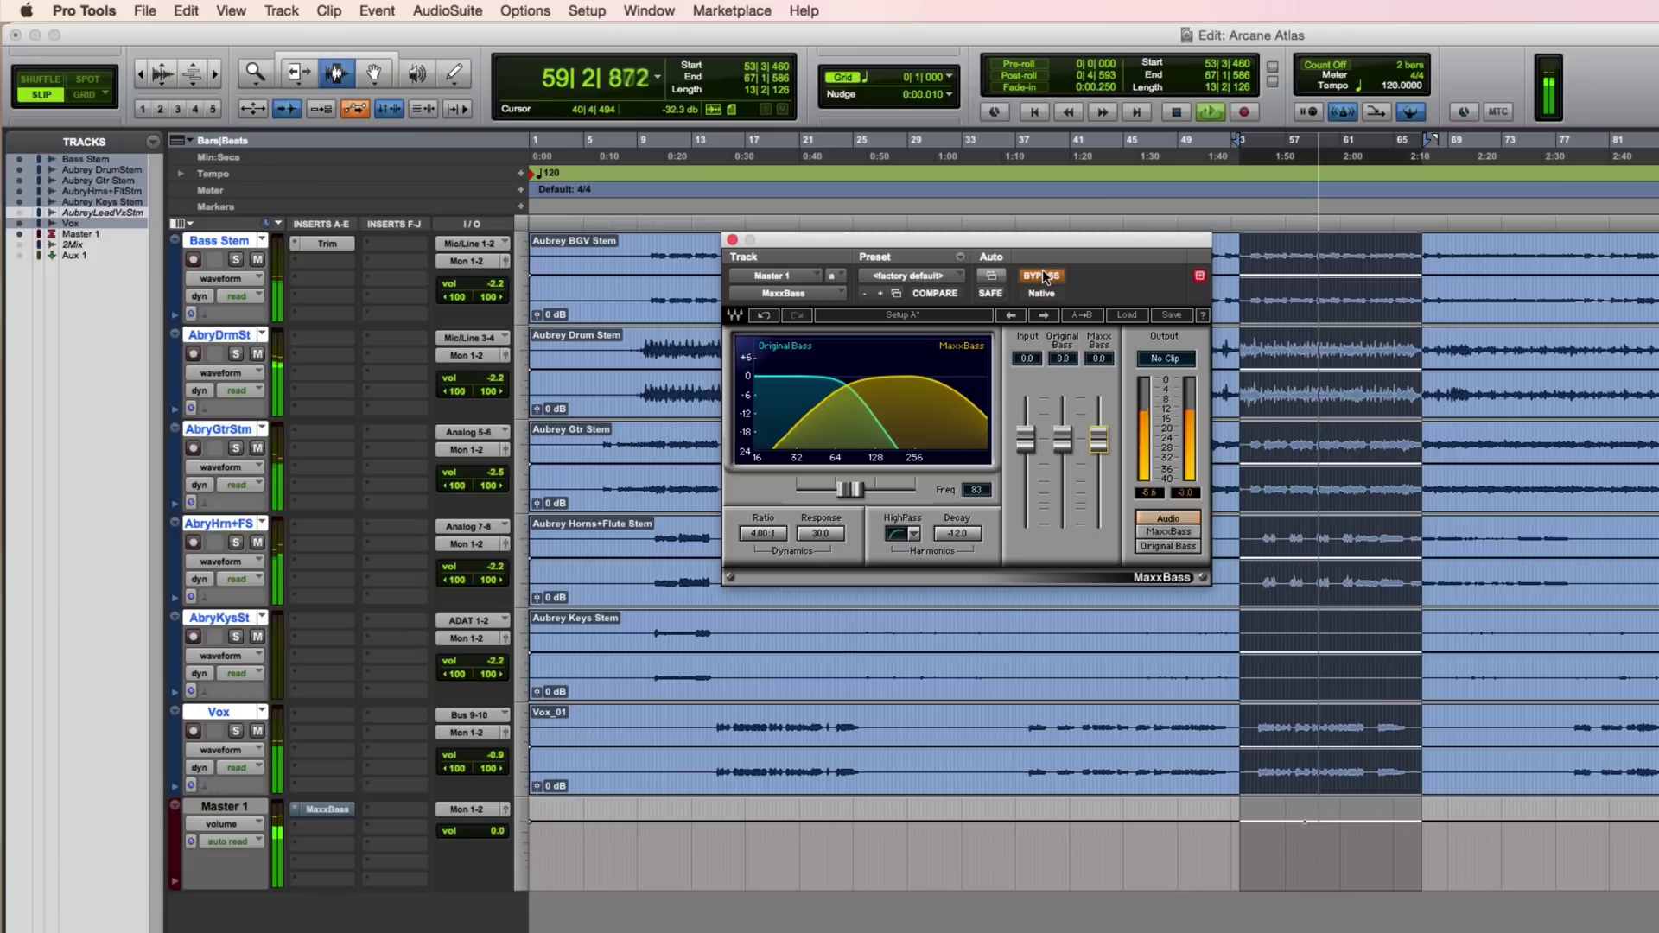
click(1044, 276)
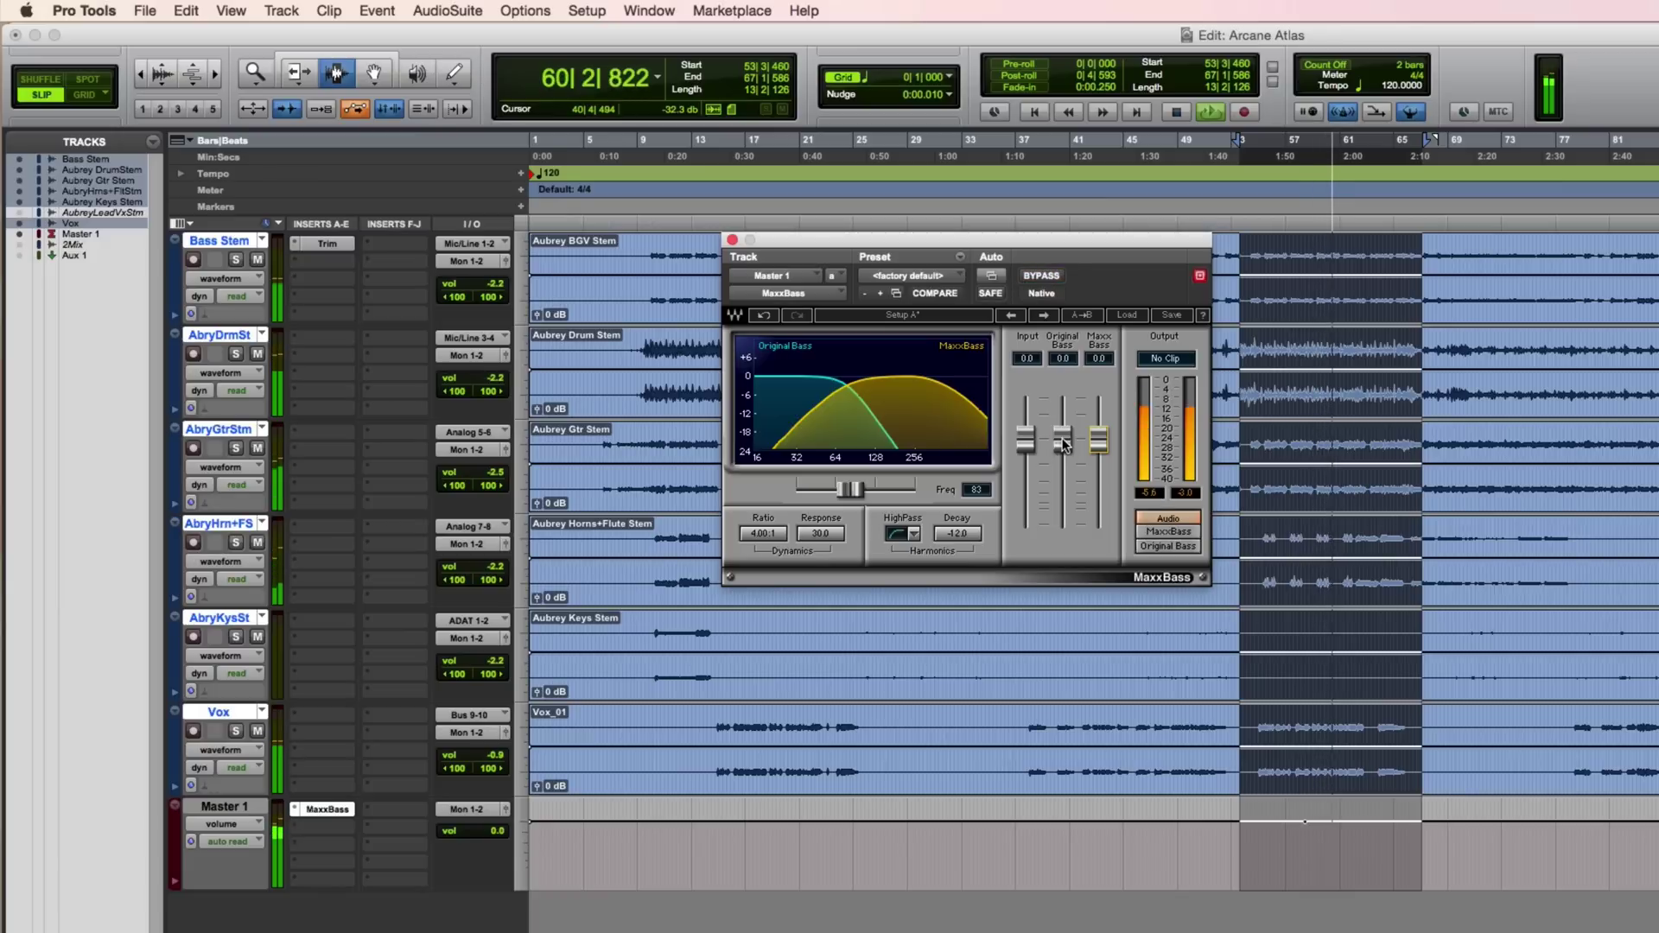
drag(1056, 451, 1063, 529)
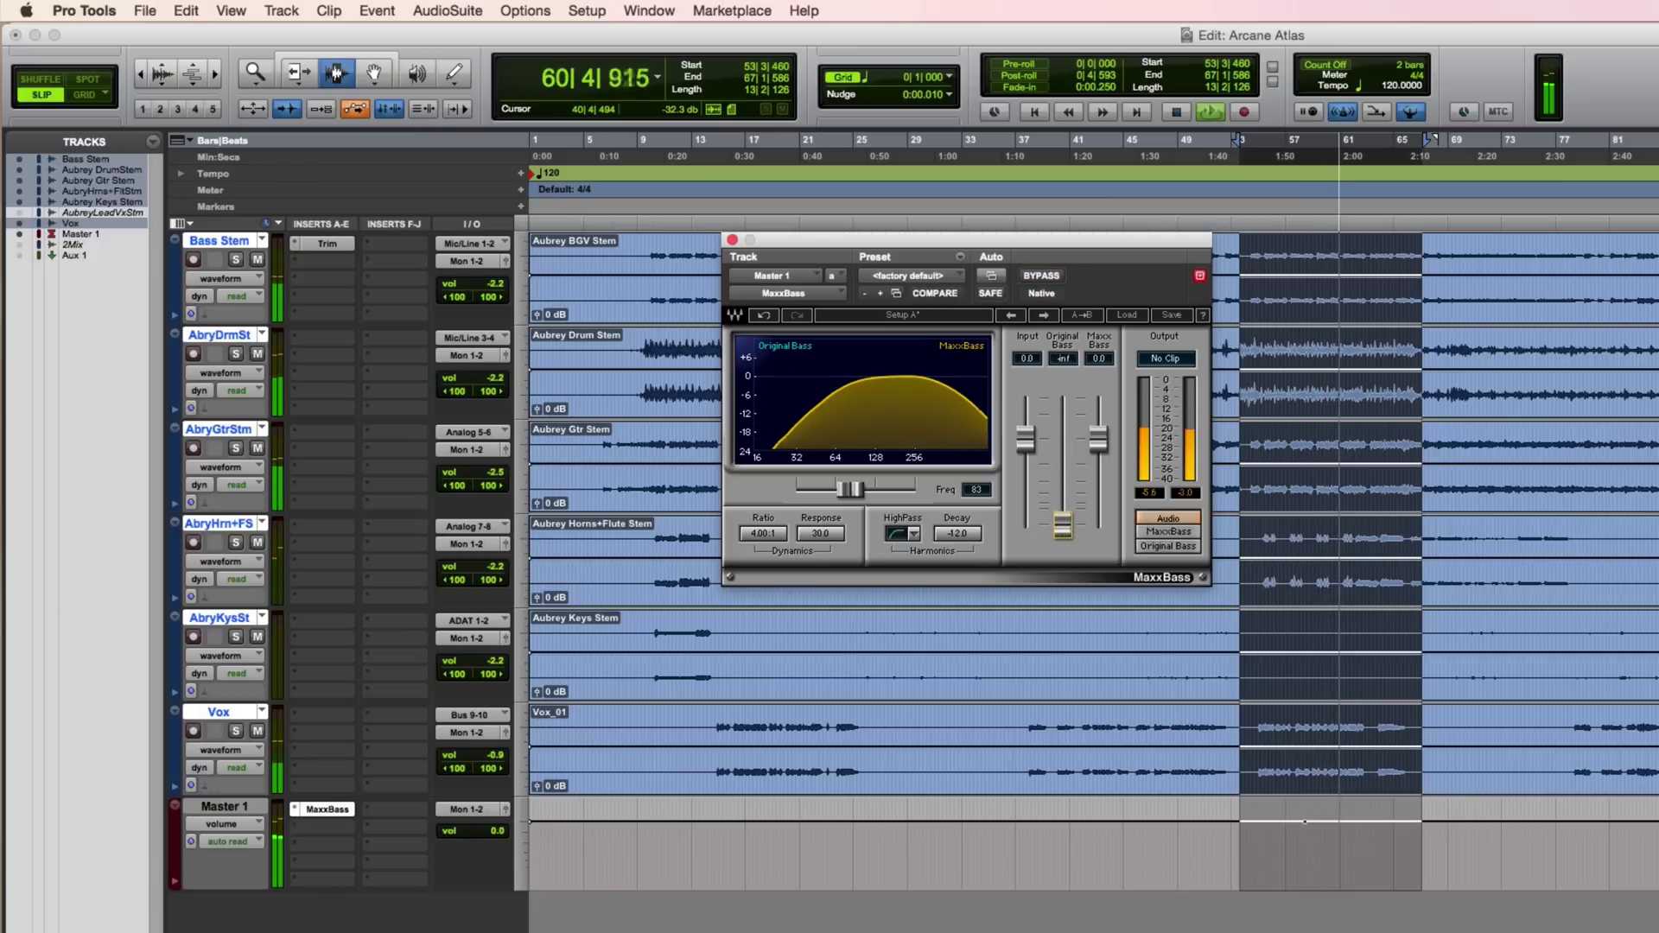
Step: Compare bypass again and bring Original Bass back up to about -0.4 dB
click(1045, 276)
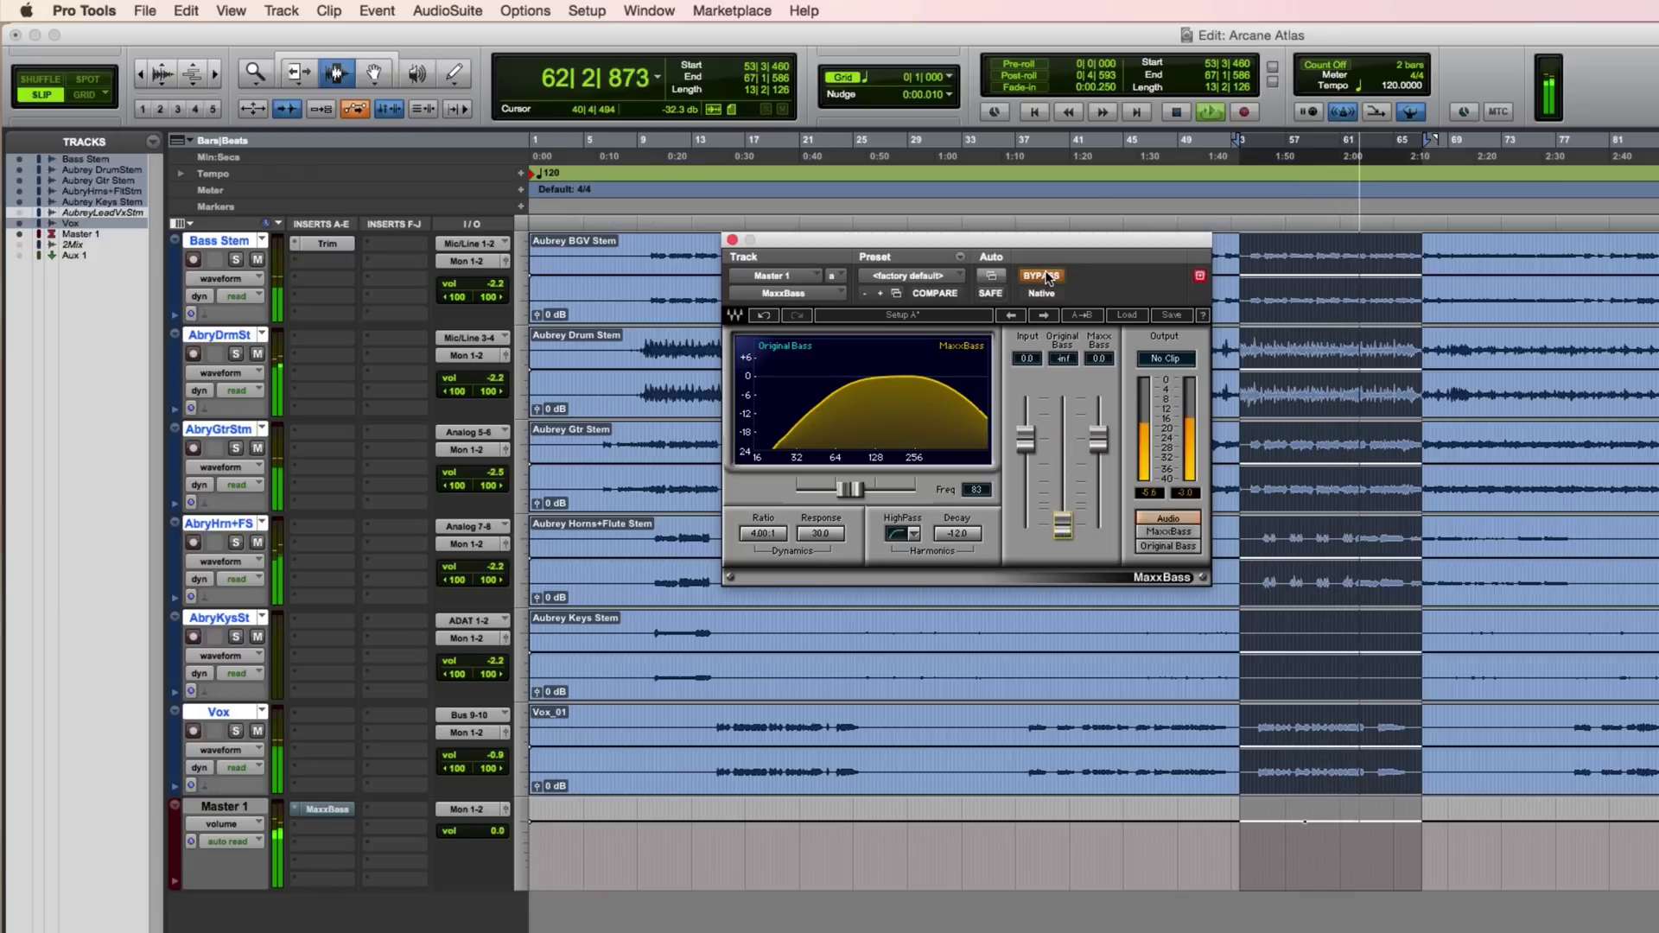
click(1045, 275)
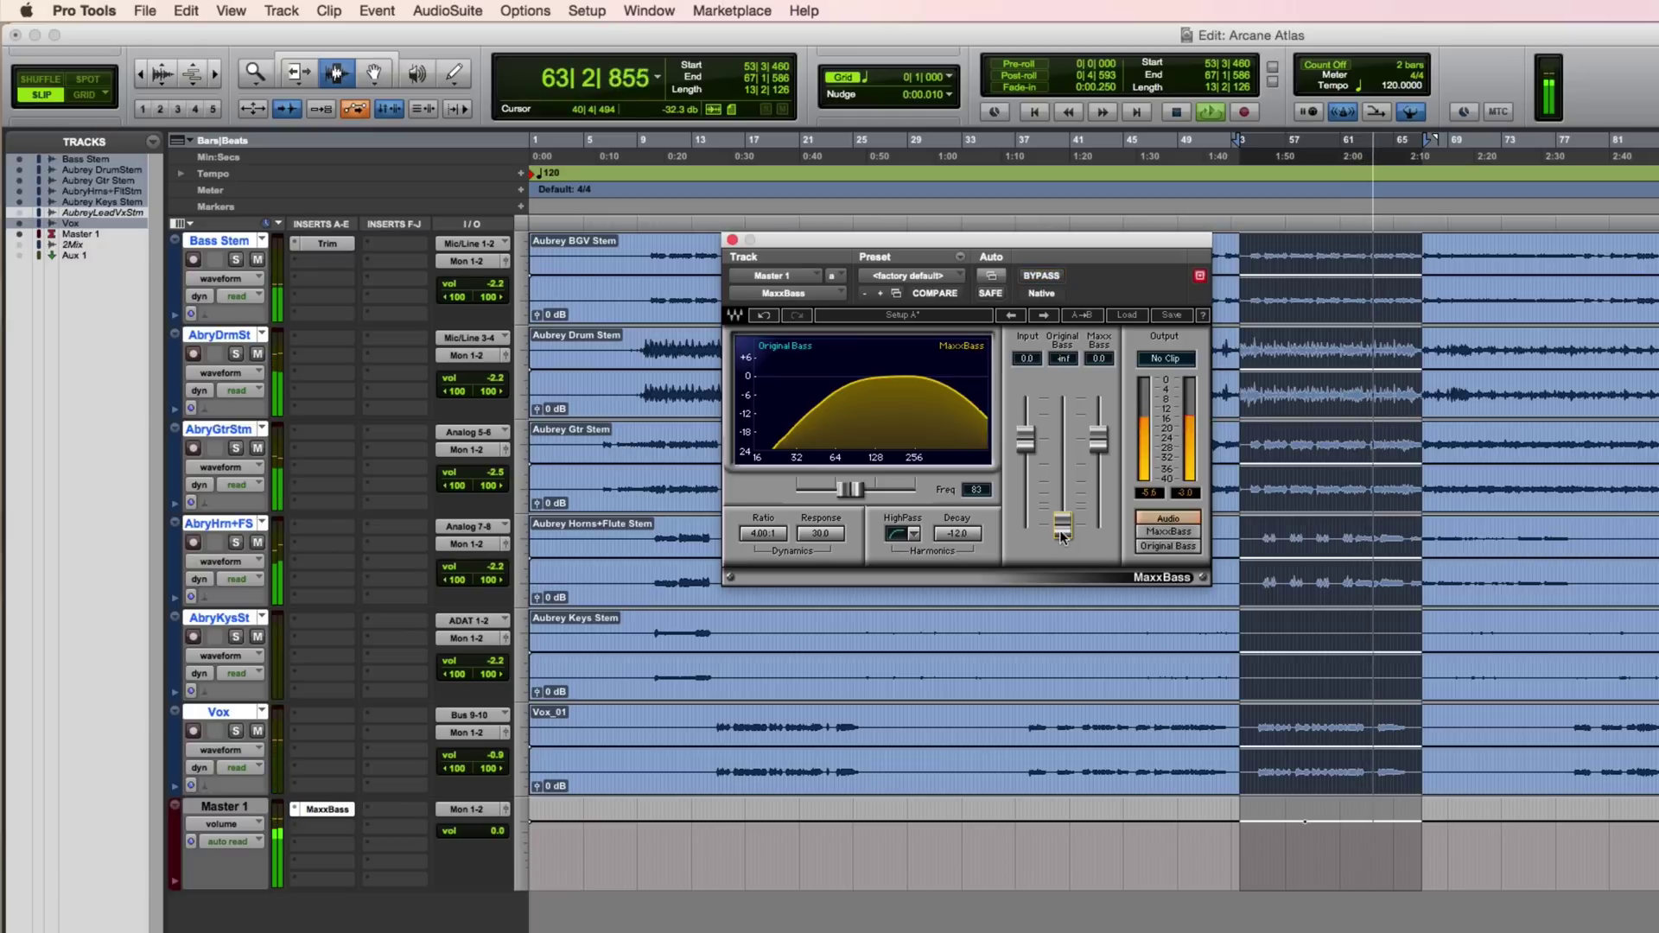
drag(1062, 530, 1063, 441)
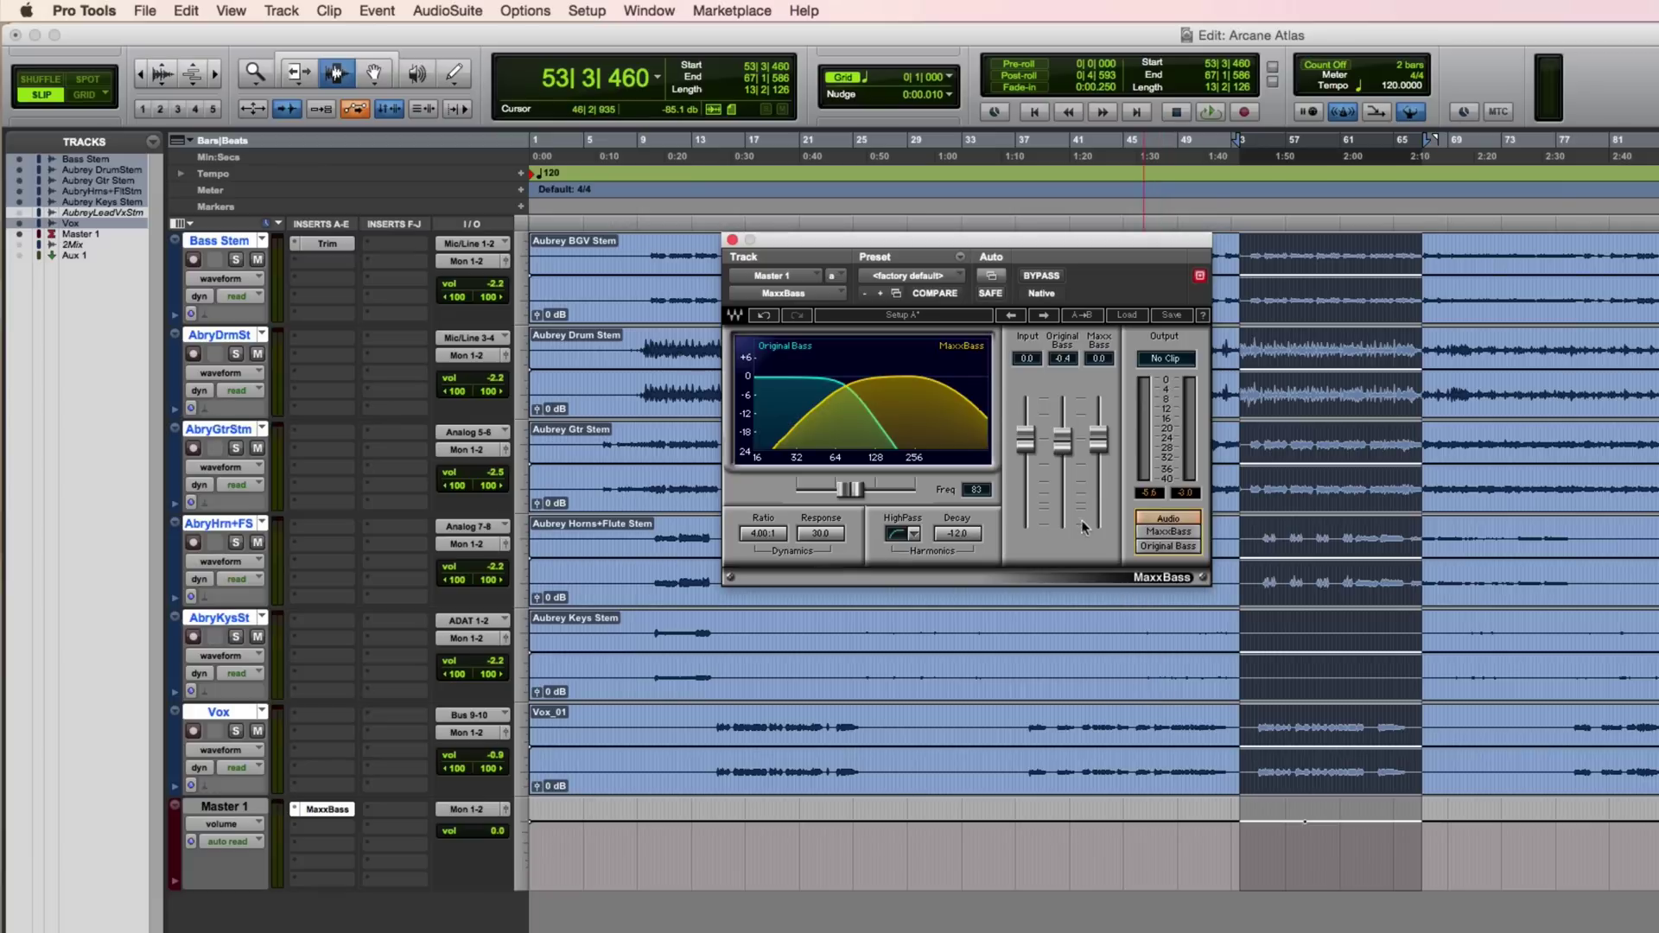
Step: Audition Audio, MaxxBass and Original Bass outputs, then mute Original Bass and lower Freq from 131 to 73
click(1152, 532)
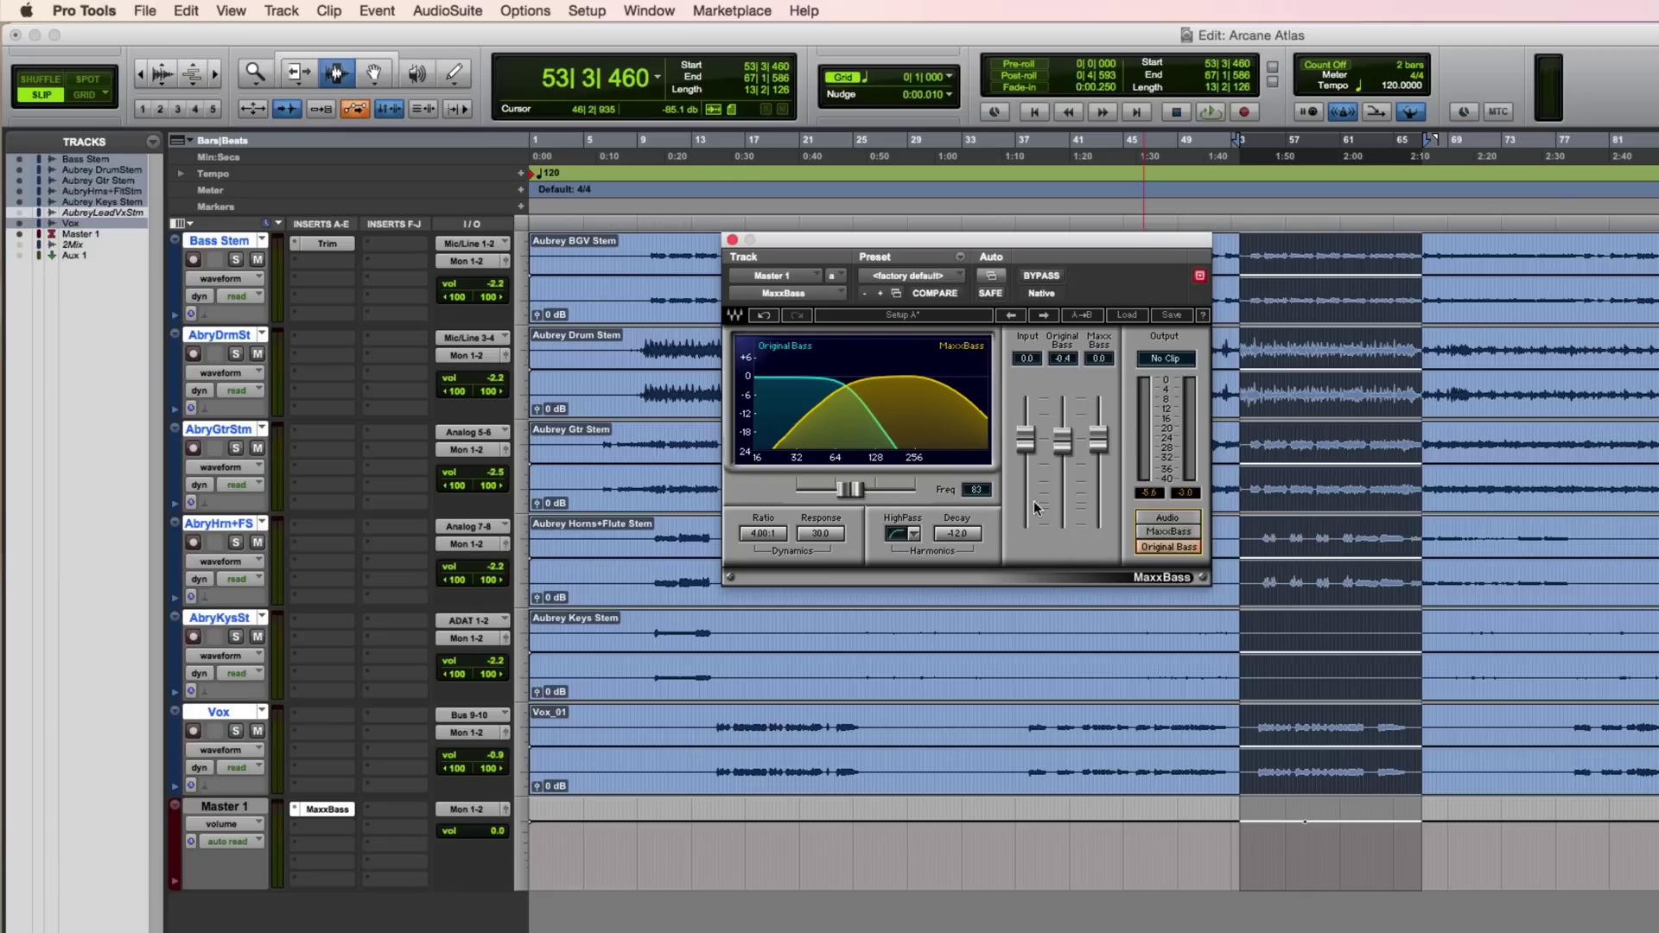
click(1162, 518)
key(space)
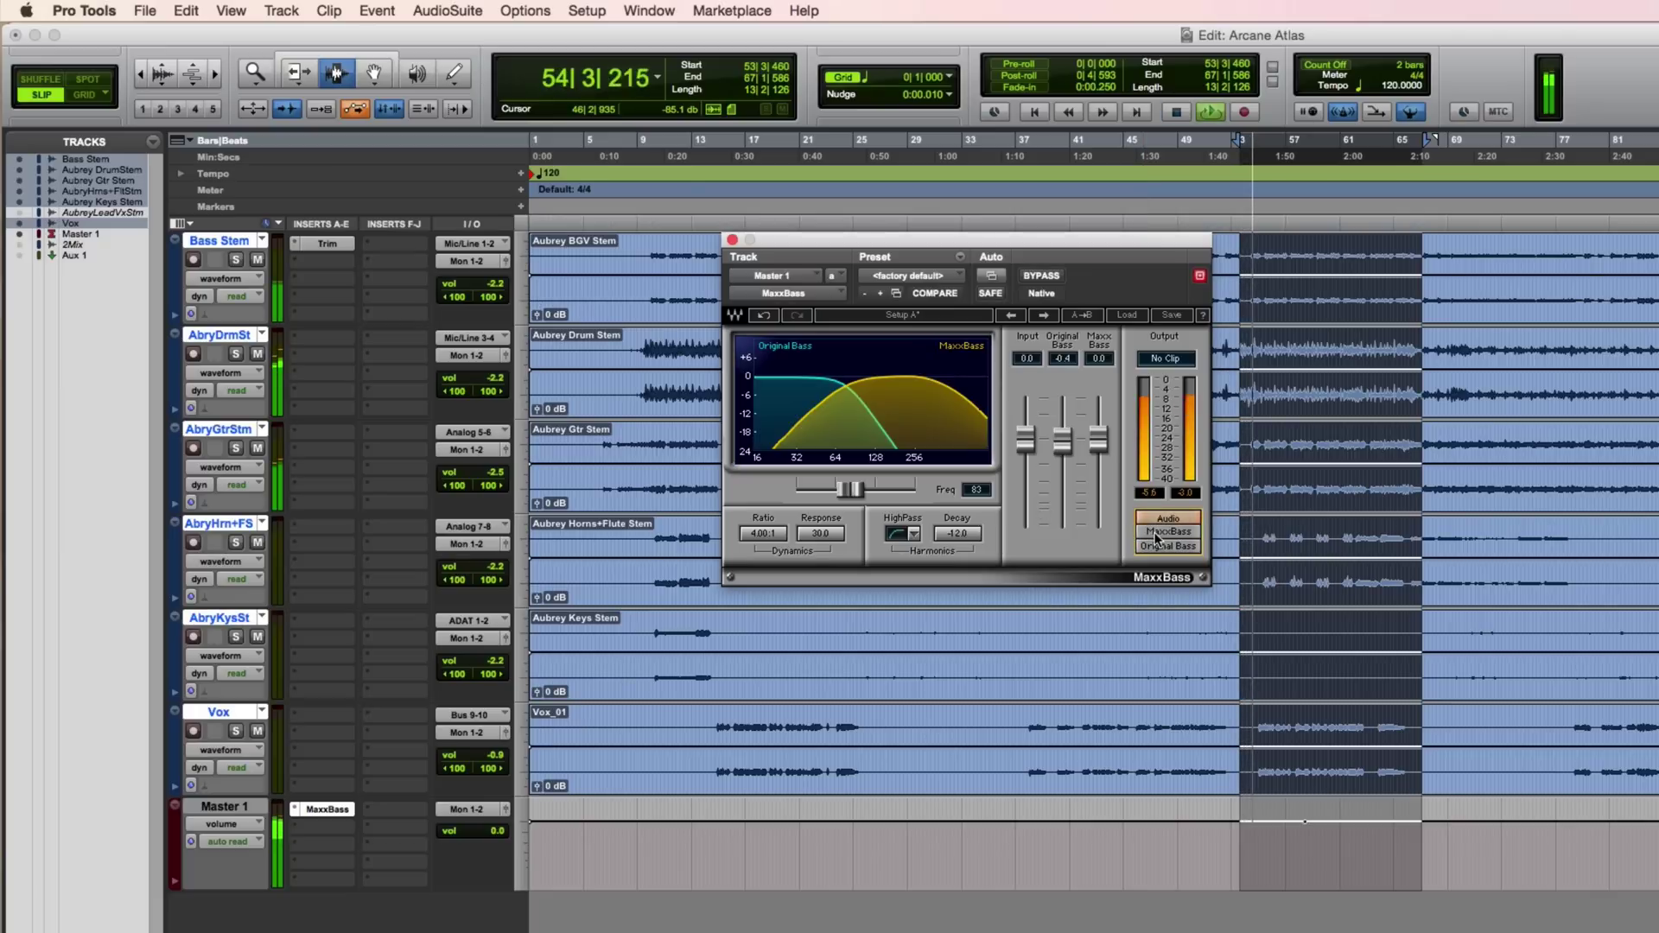
click(1155, 533)
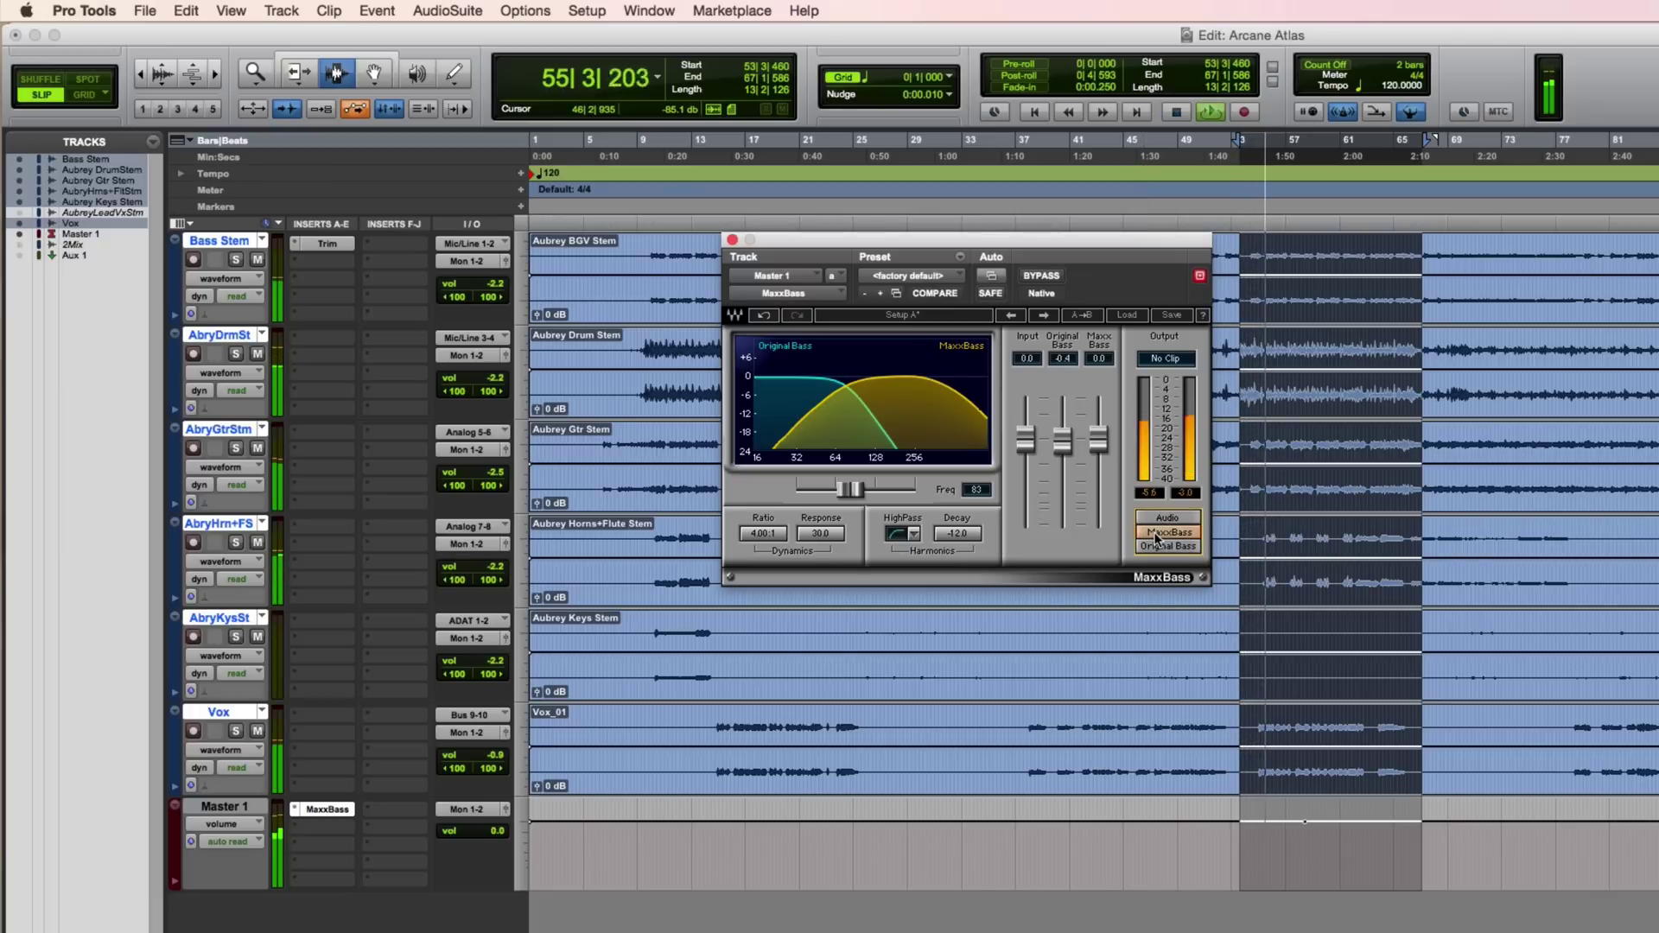
click(1160, 547)
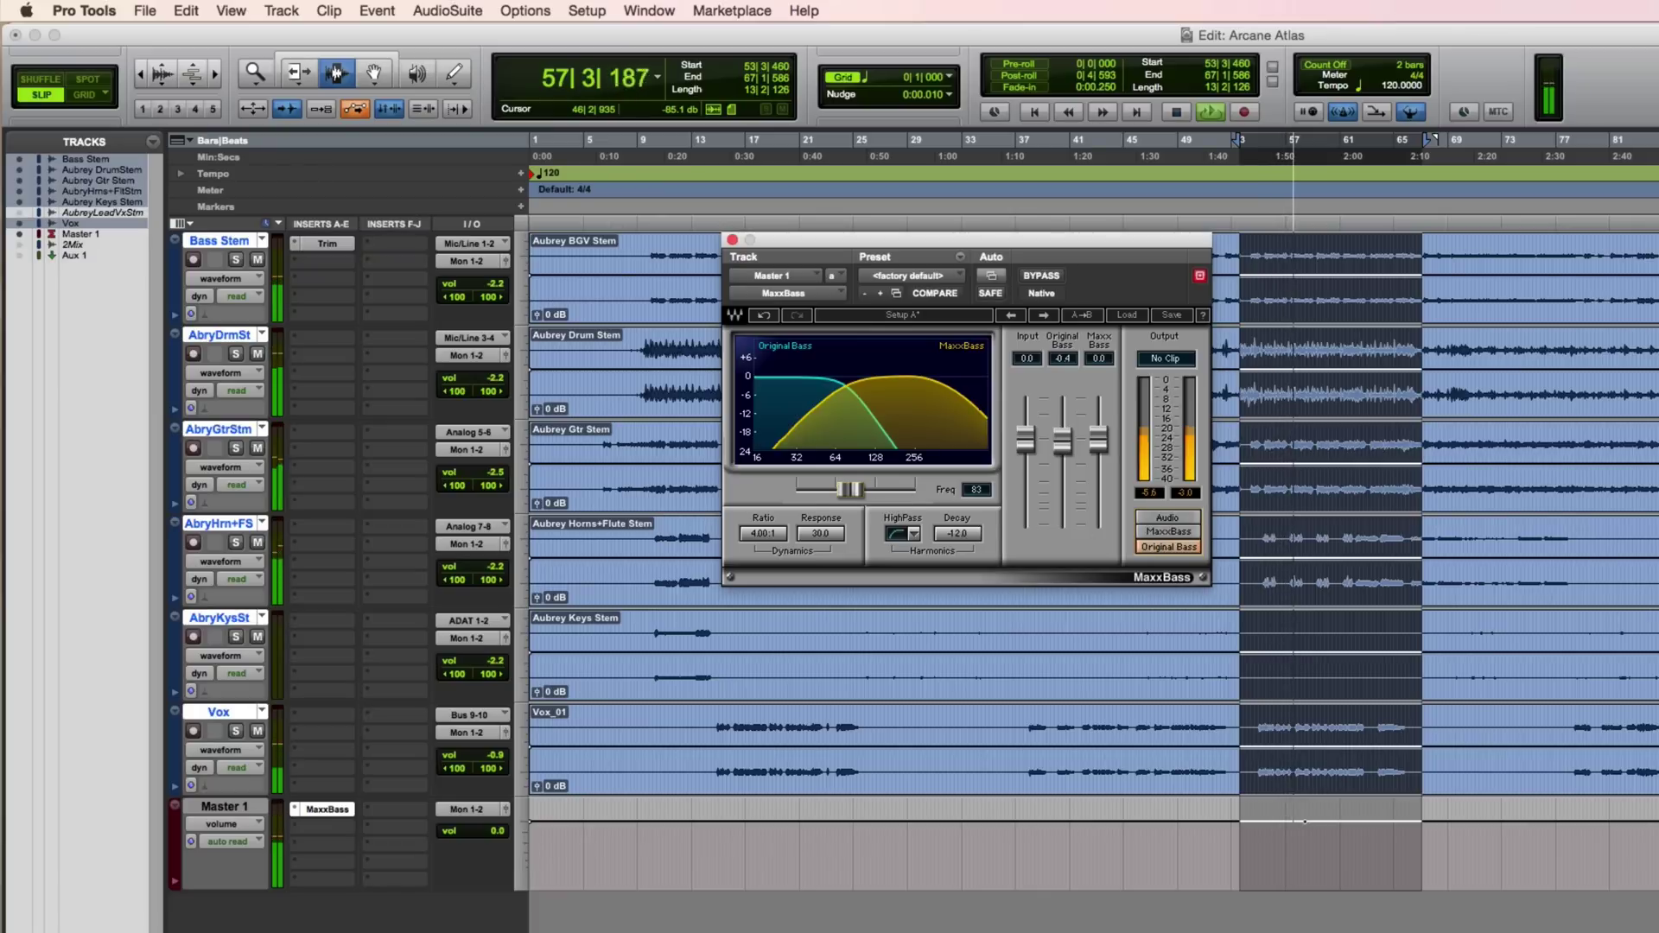
click(1166, 533)
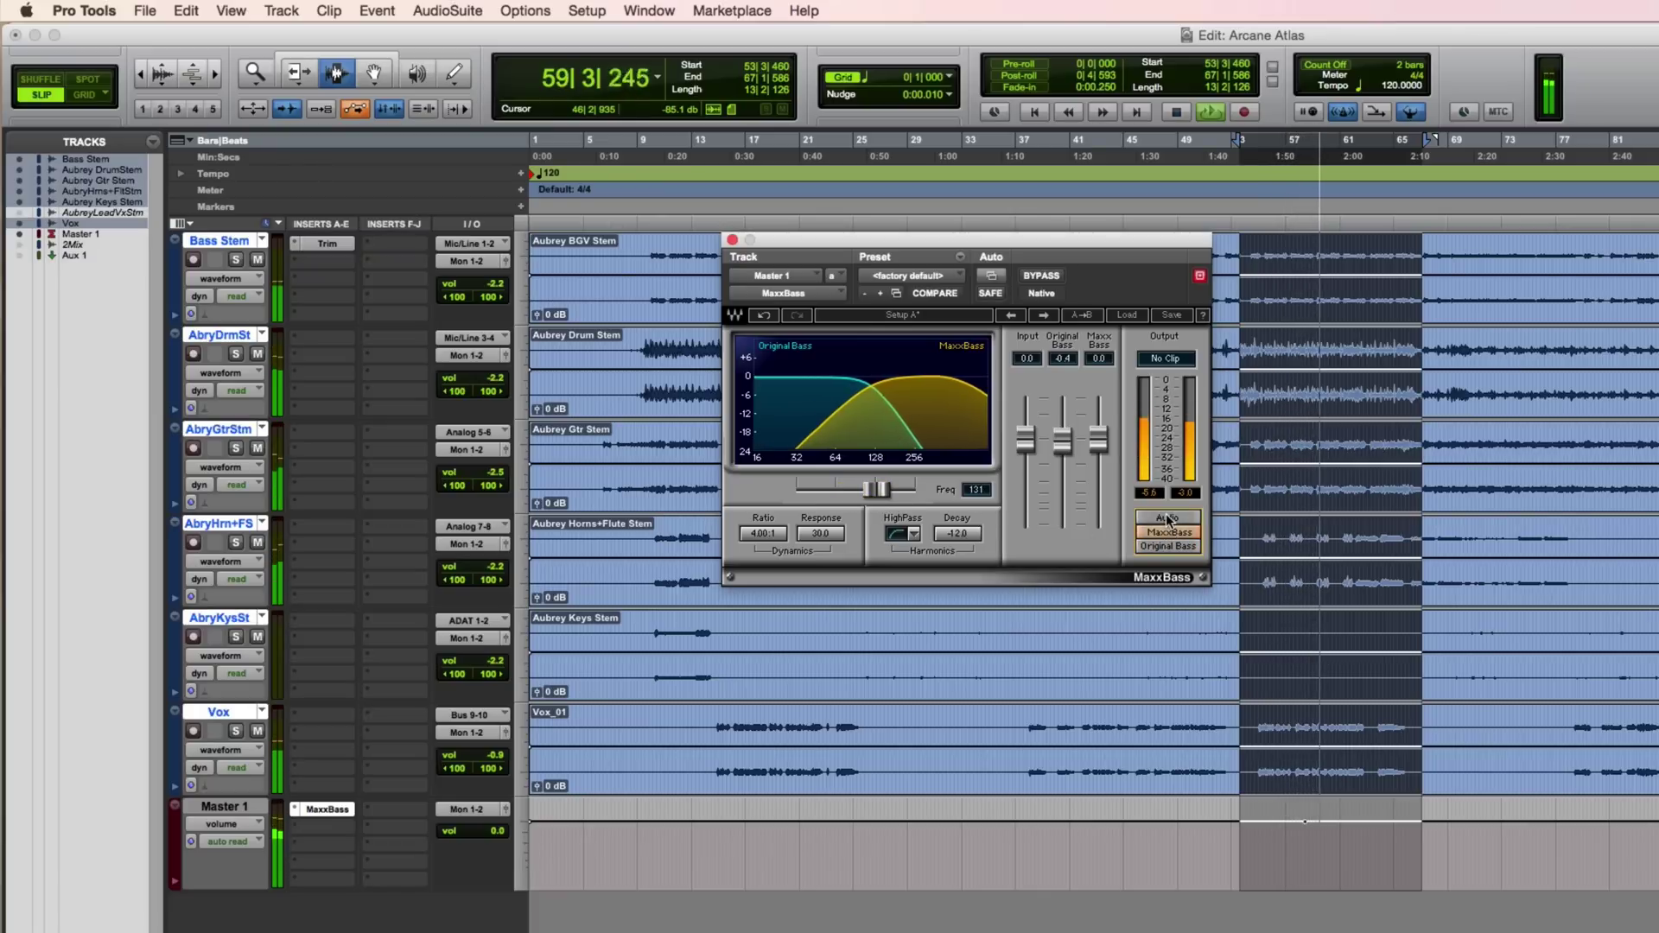
click(1167, 519)
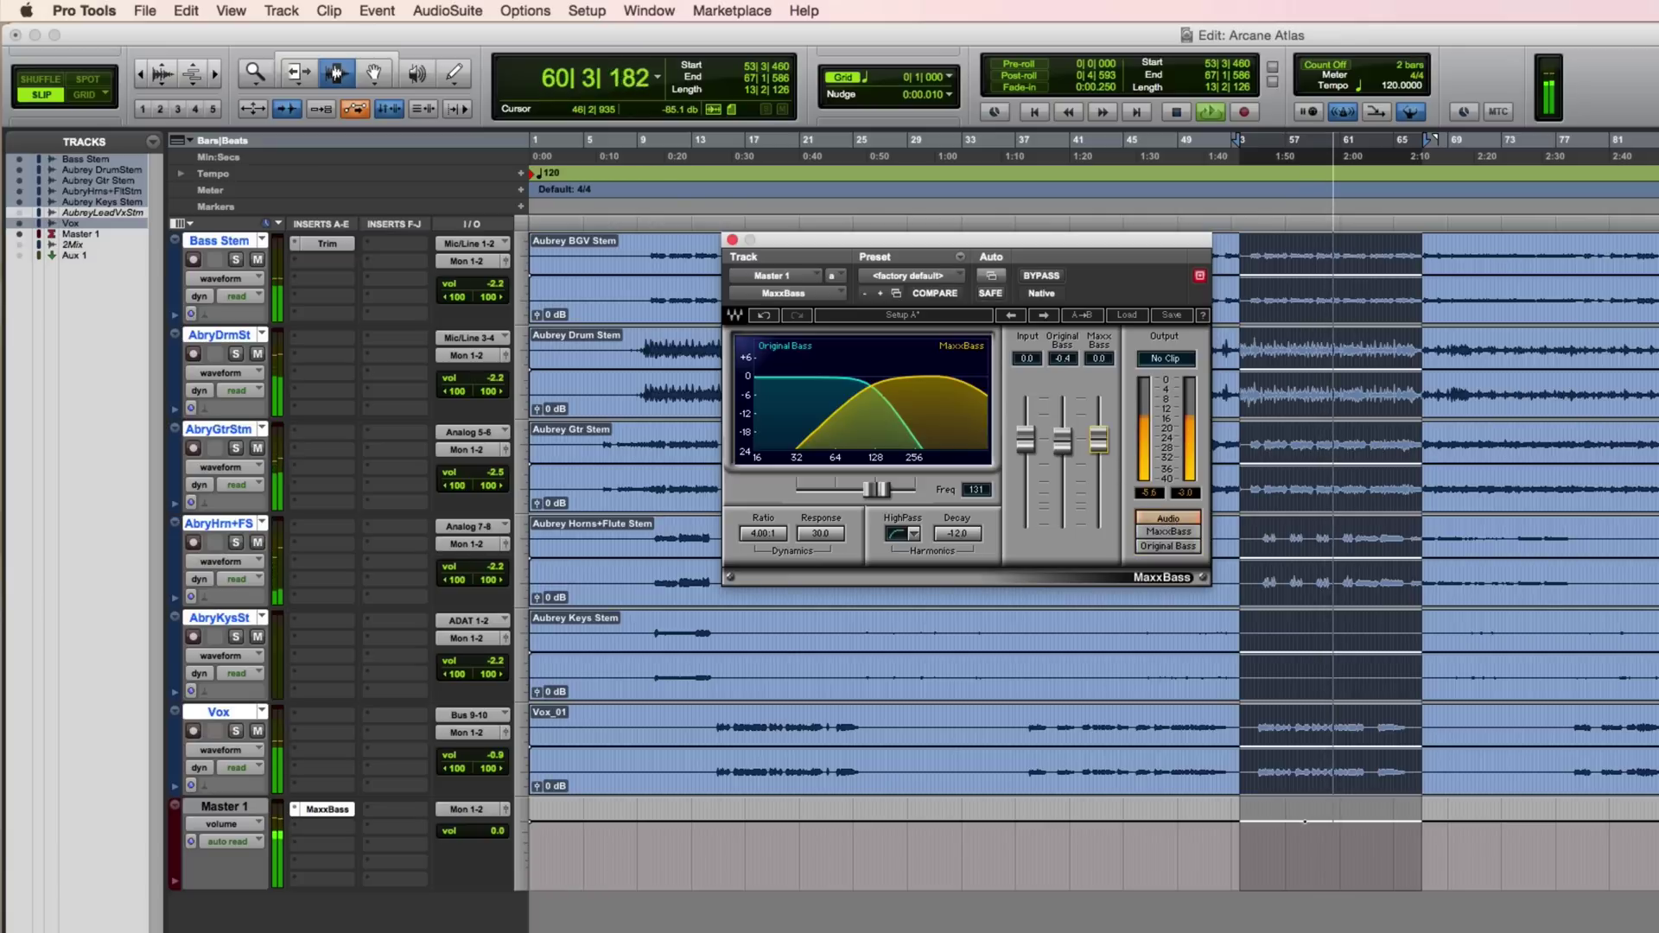
drag(1096, 437, 1063, 524)
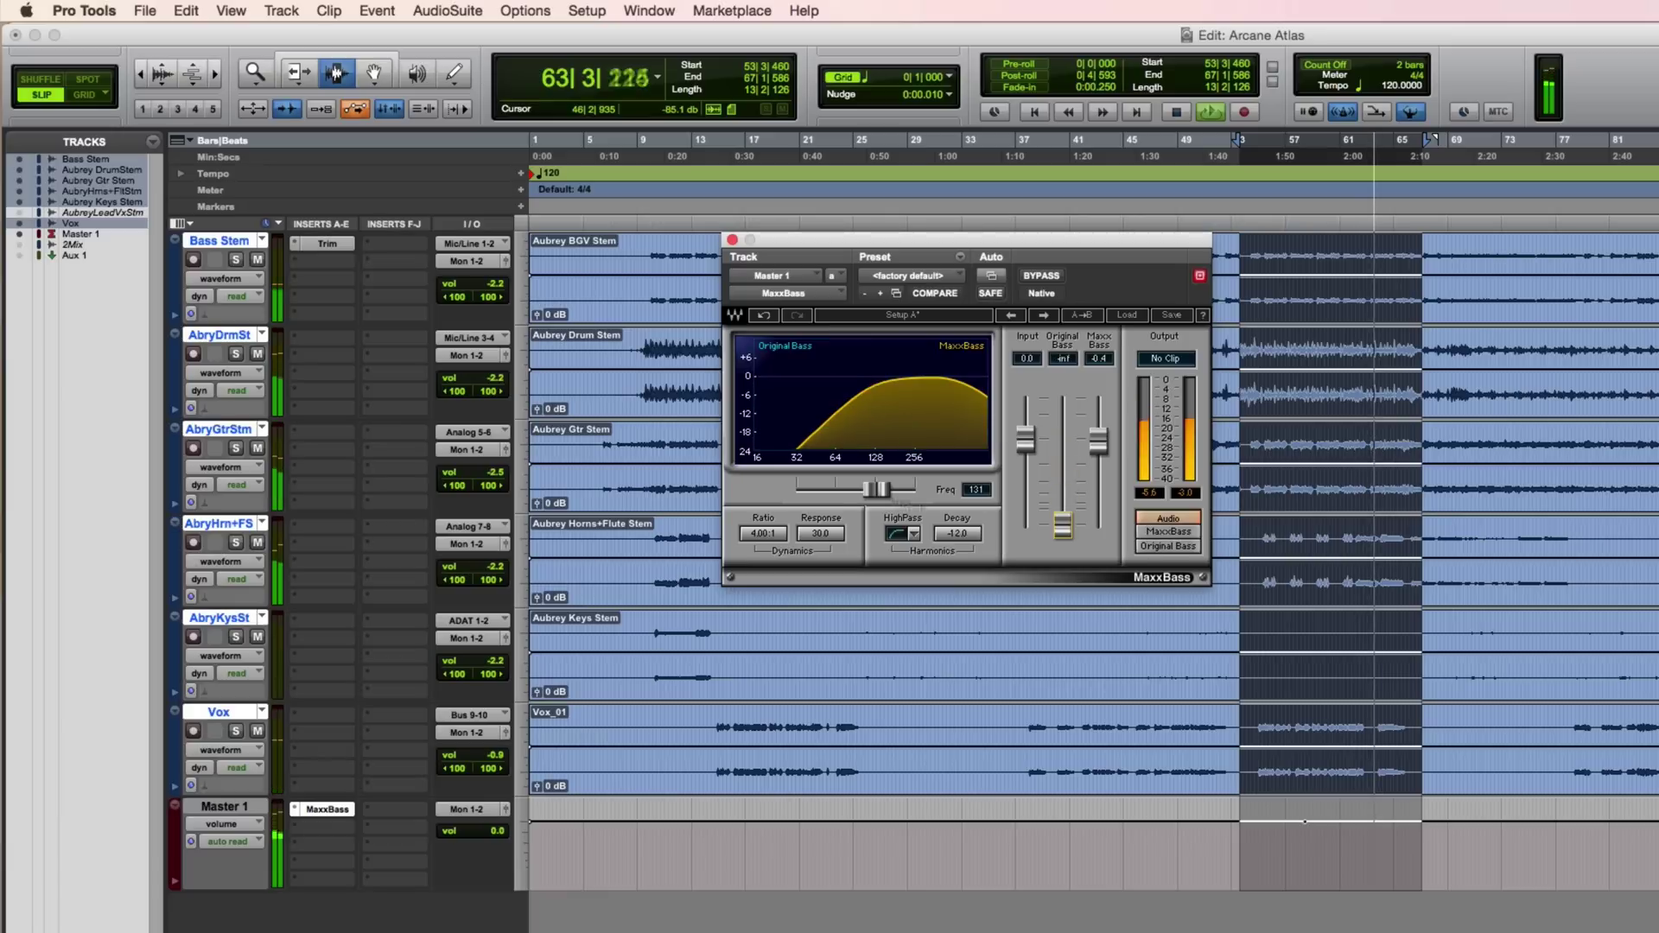
drag(877, 489, 836, 493)
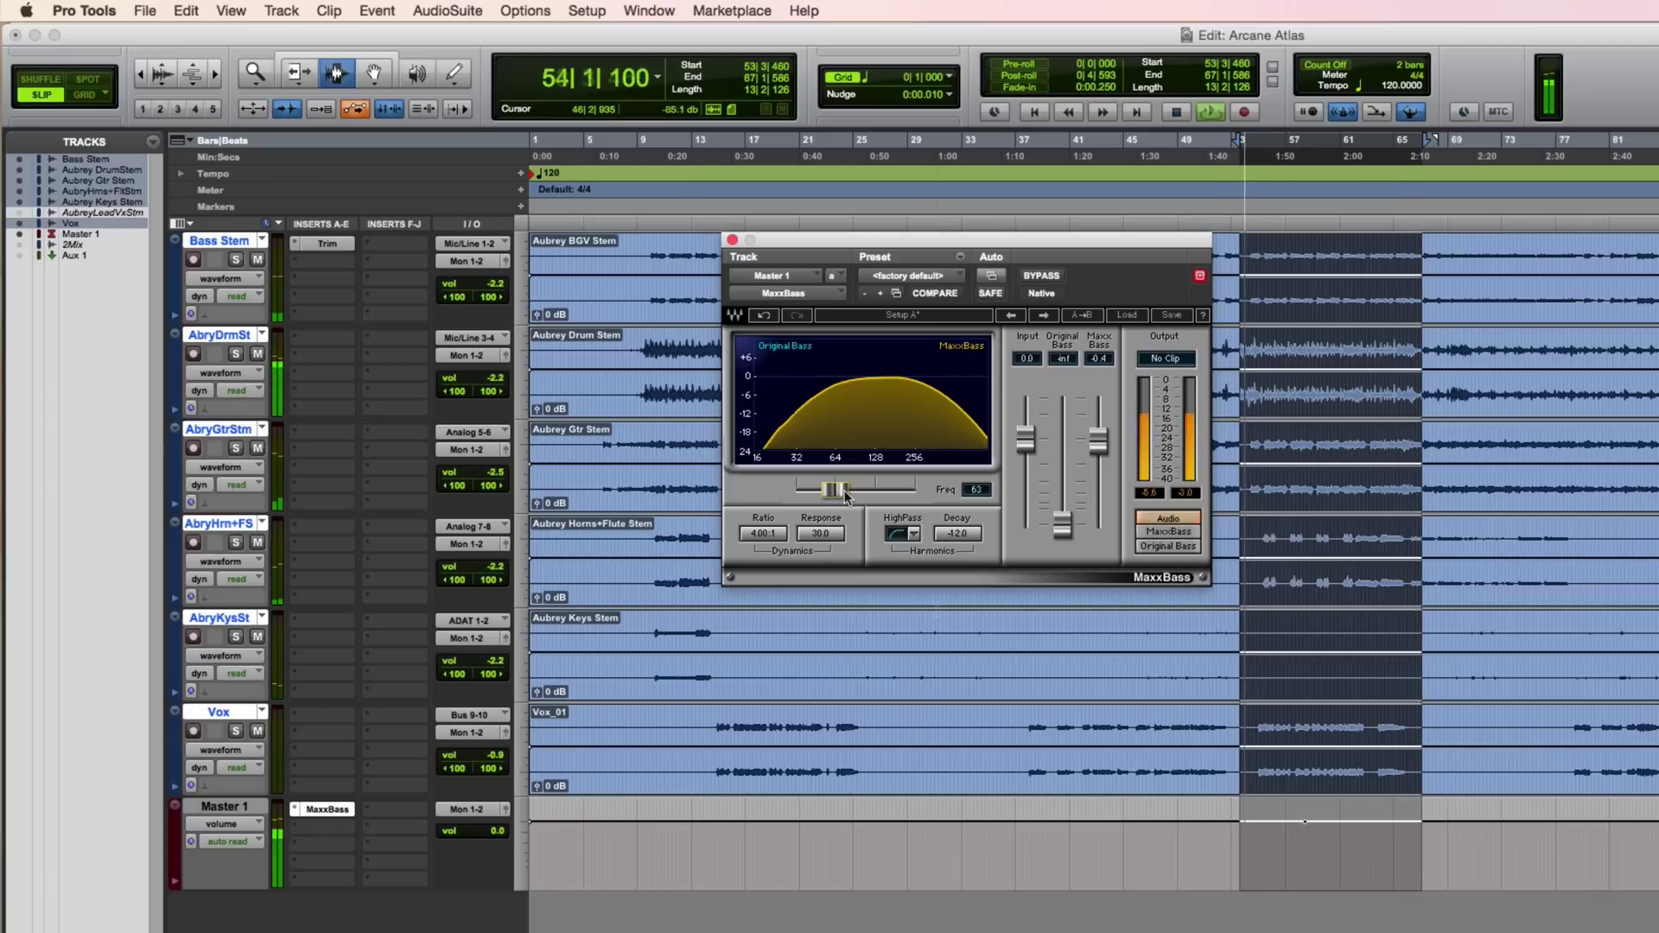
Step: Stop playback, set the HighPass slope to 24dB/Octave and raise Decay to -9.0
key(space)
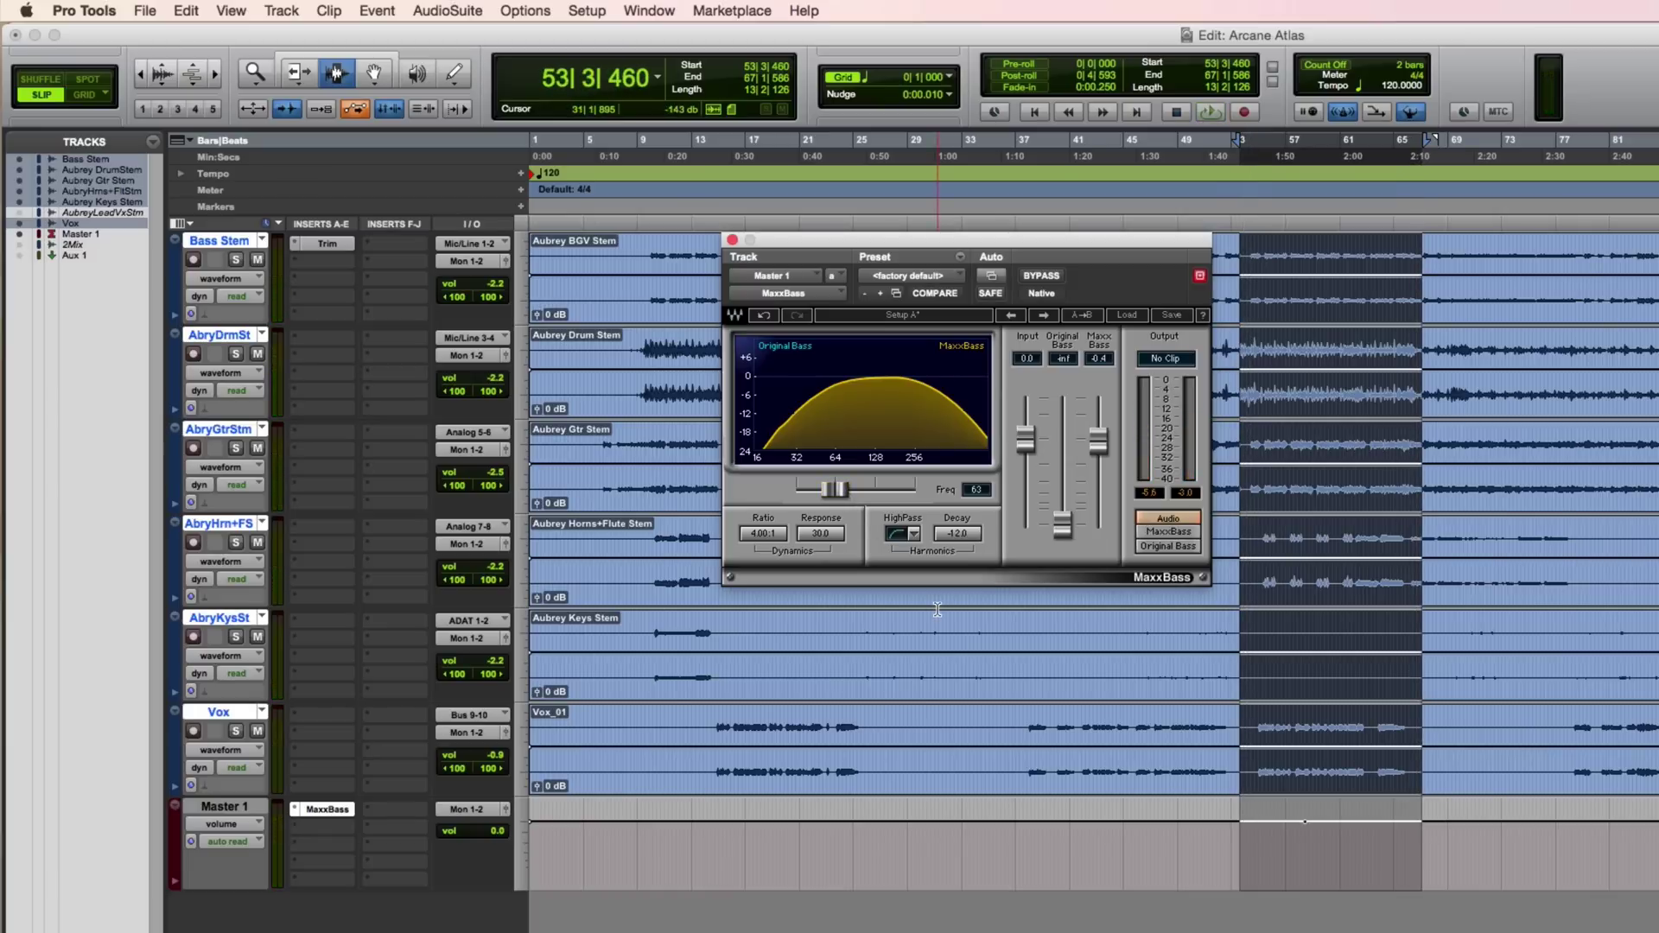
click(913, 534)
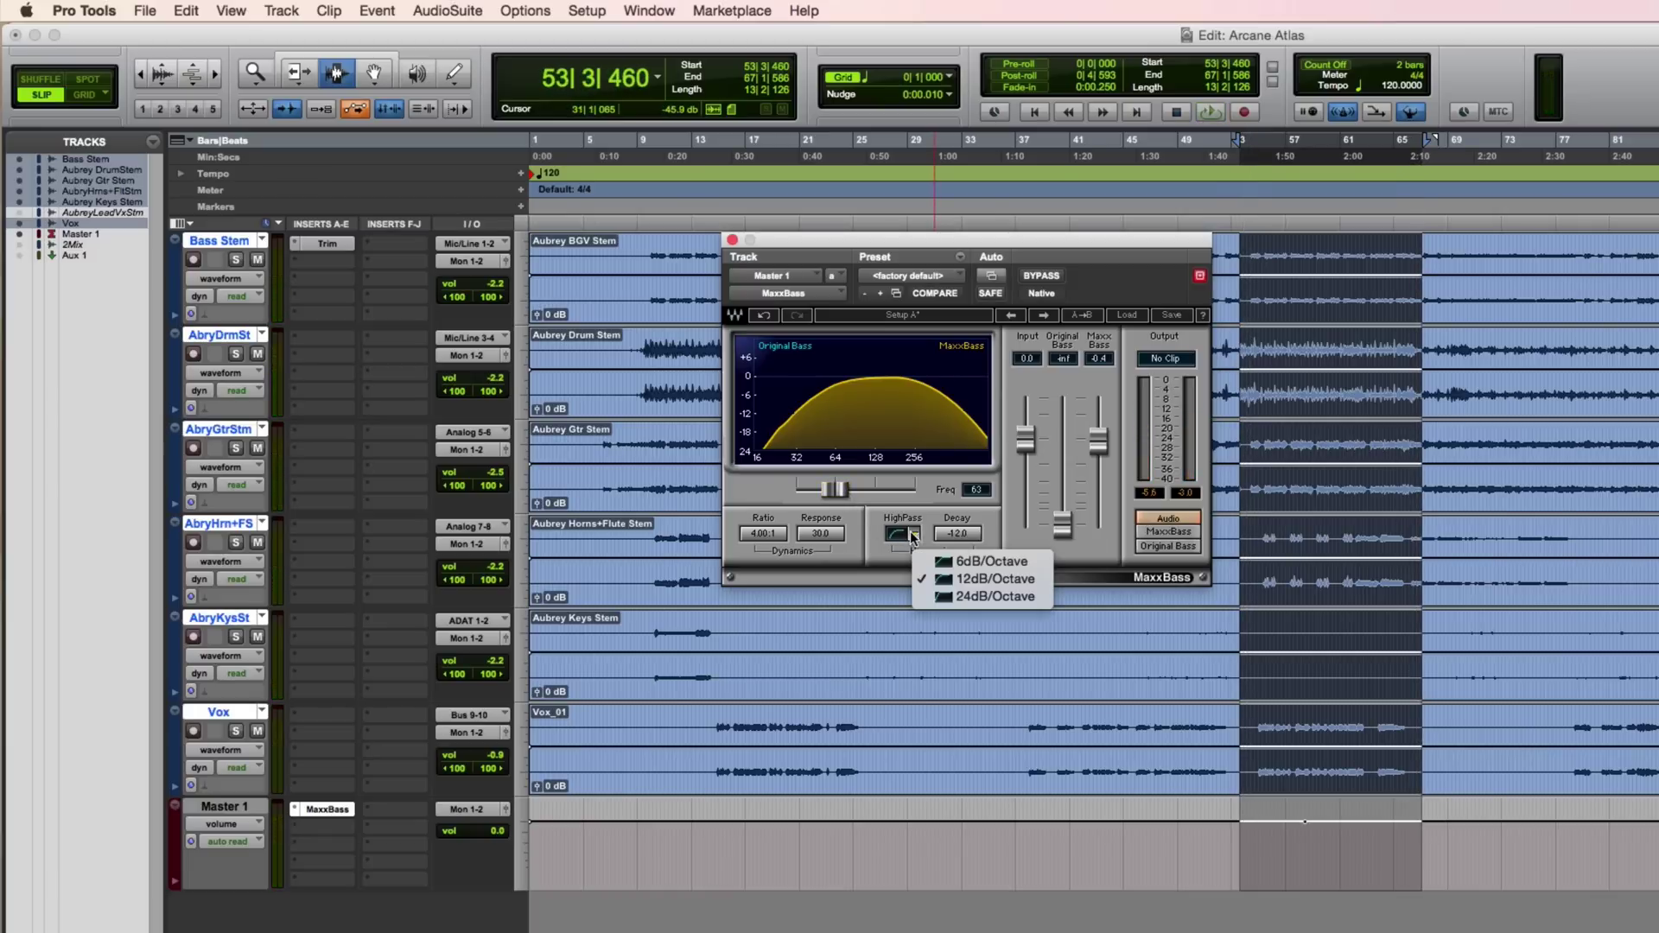
click(949, 596)
drag(966, 539, 966, 524)
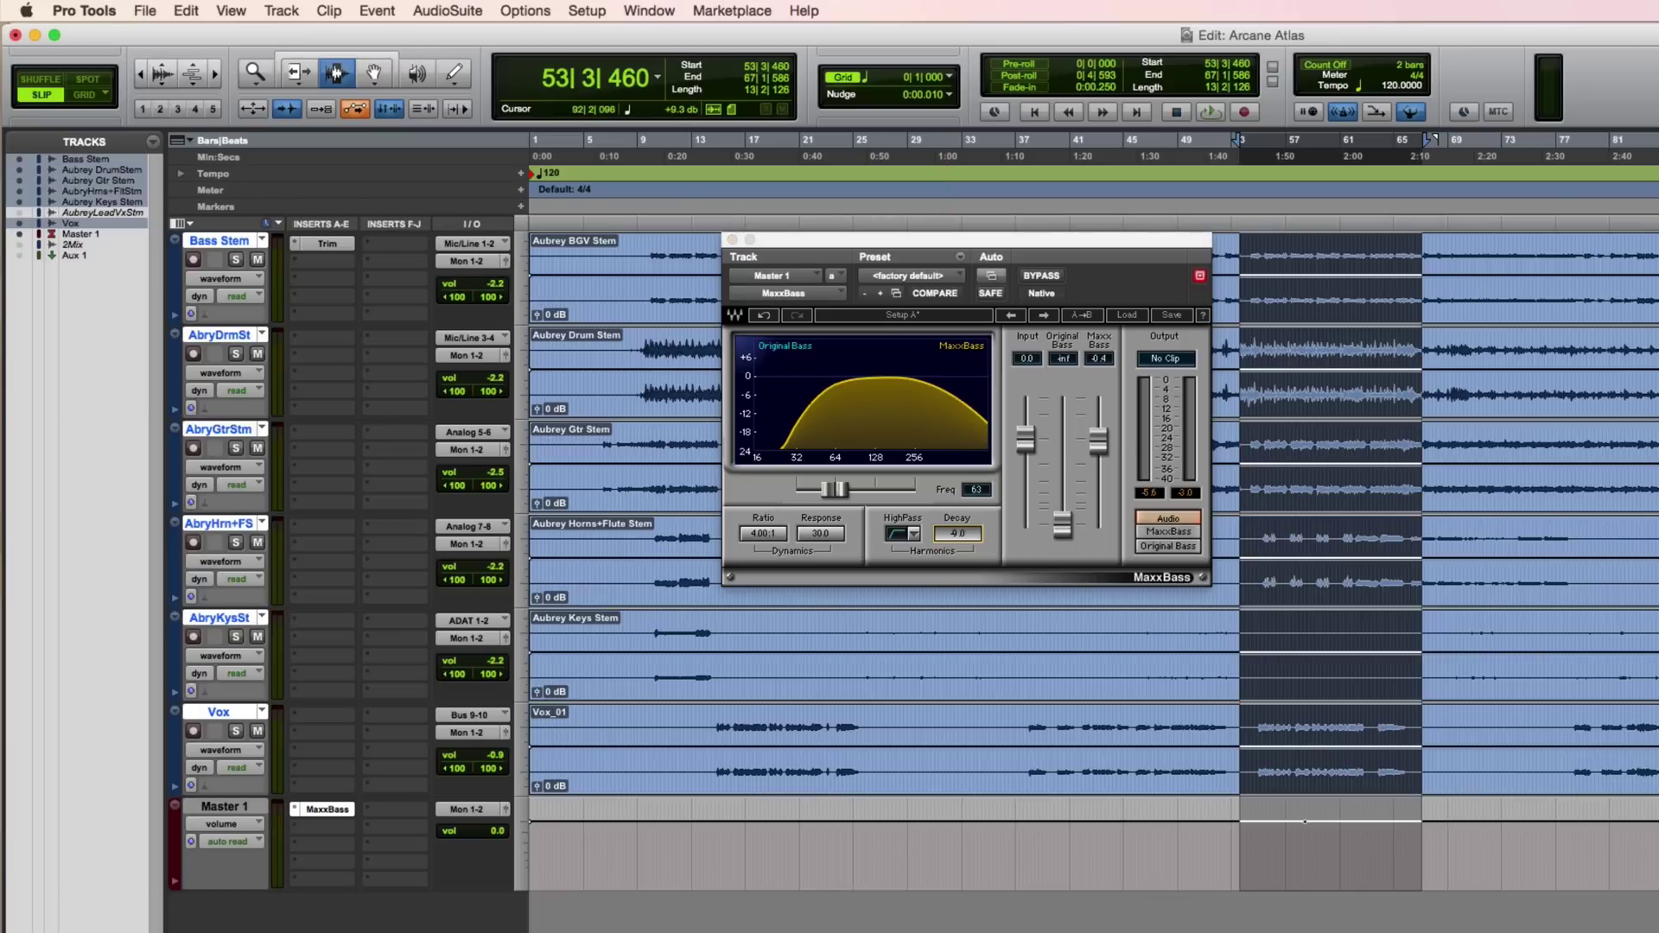
Step: During playback, raise Original Bass to about -1.9 and toggle BYPASS on, off, and on
key(space)
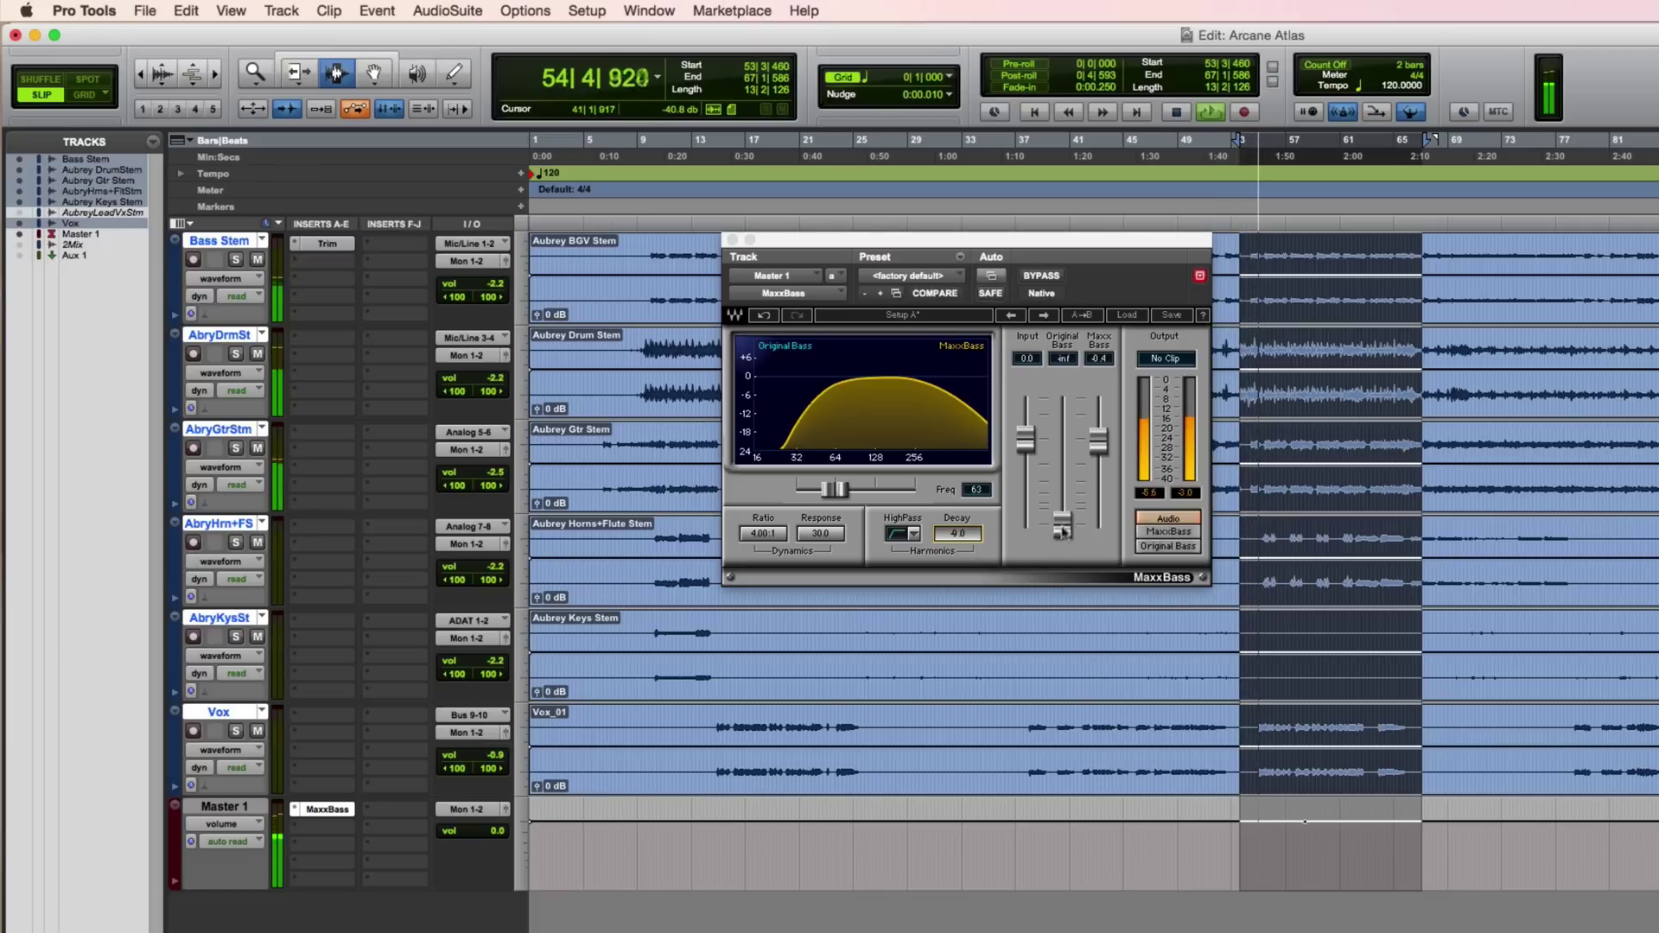
drag(1063, 524, 1100, 460)
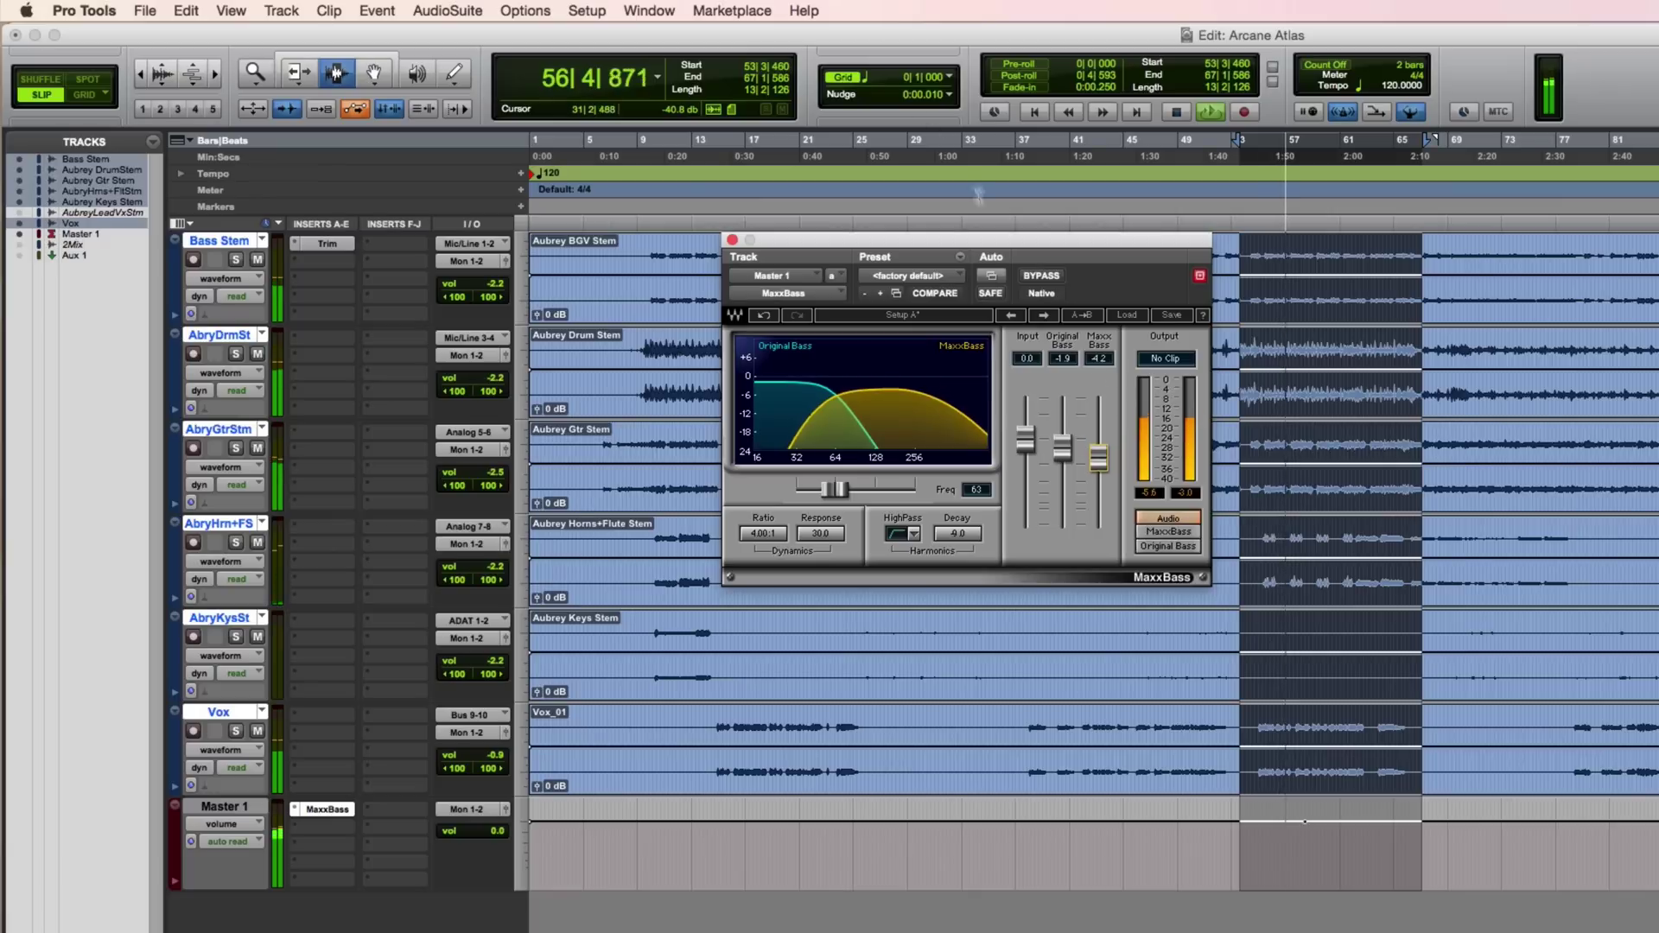
click(1034, 277)
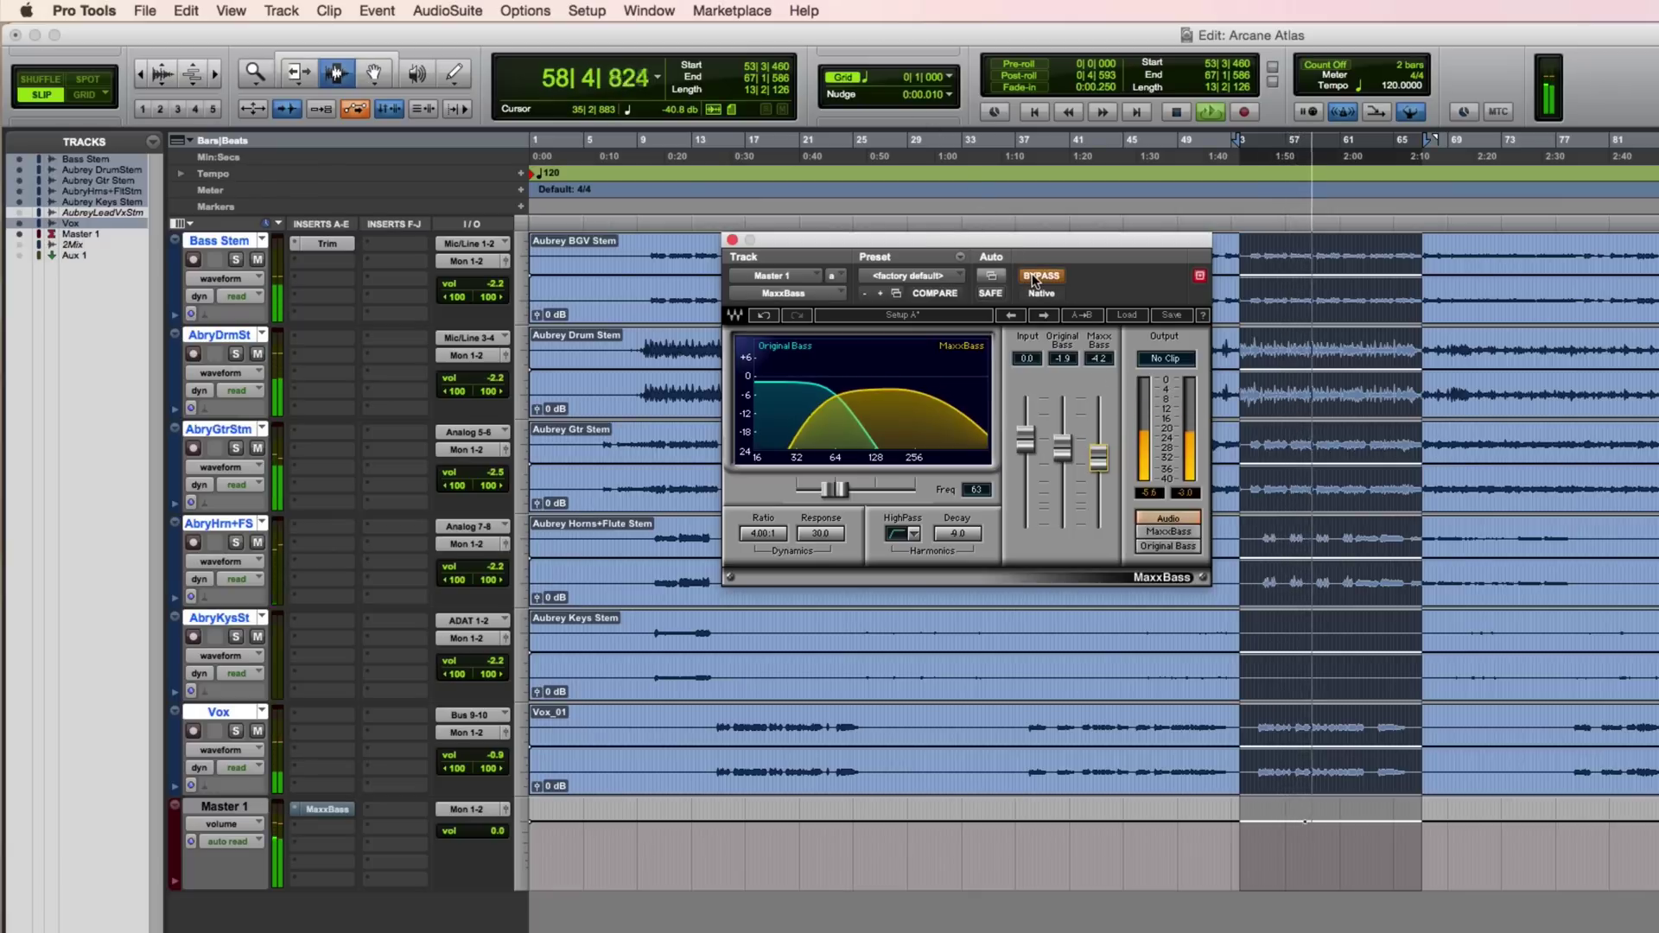
click(1035, 277)
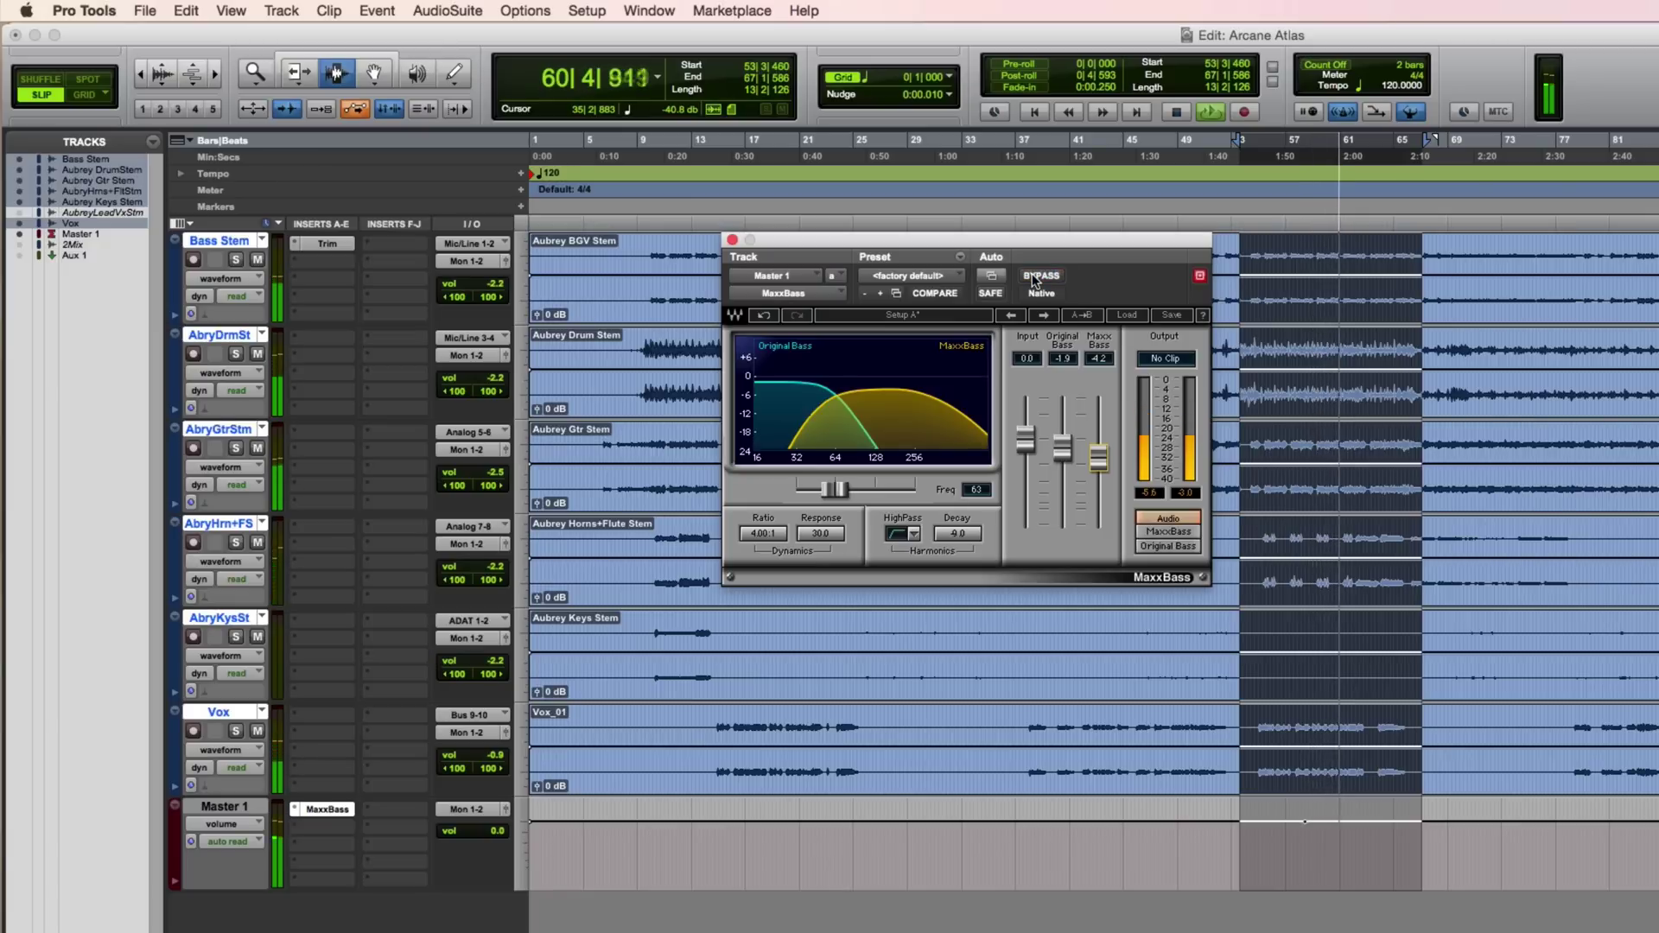
click(1034, 277)
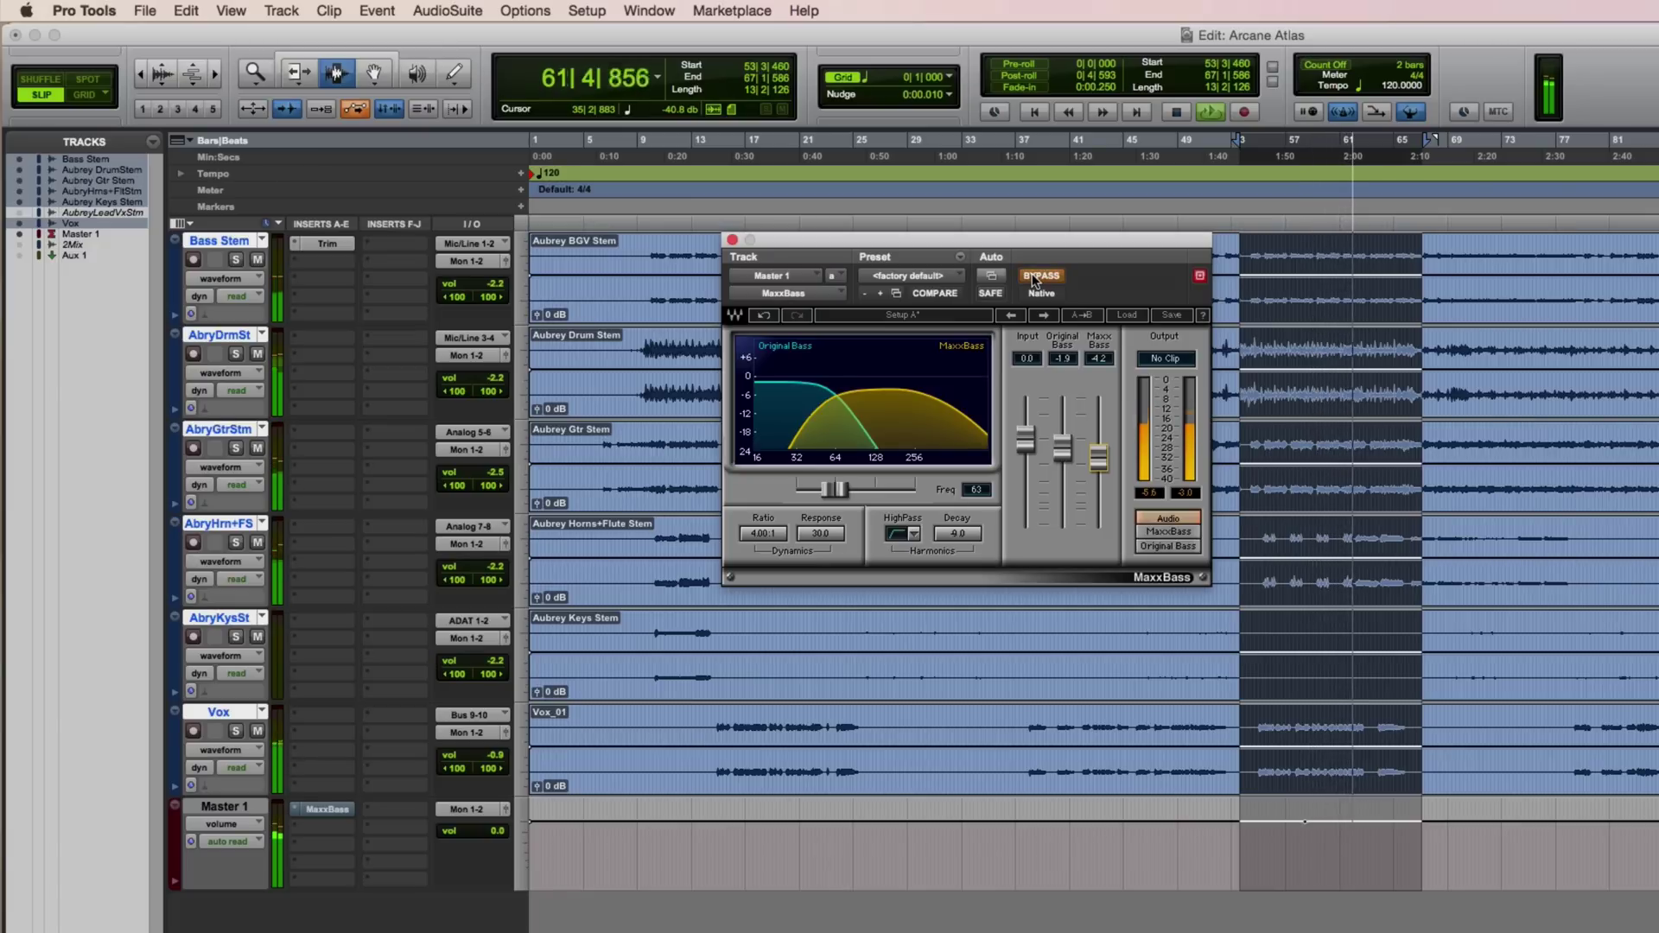